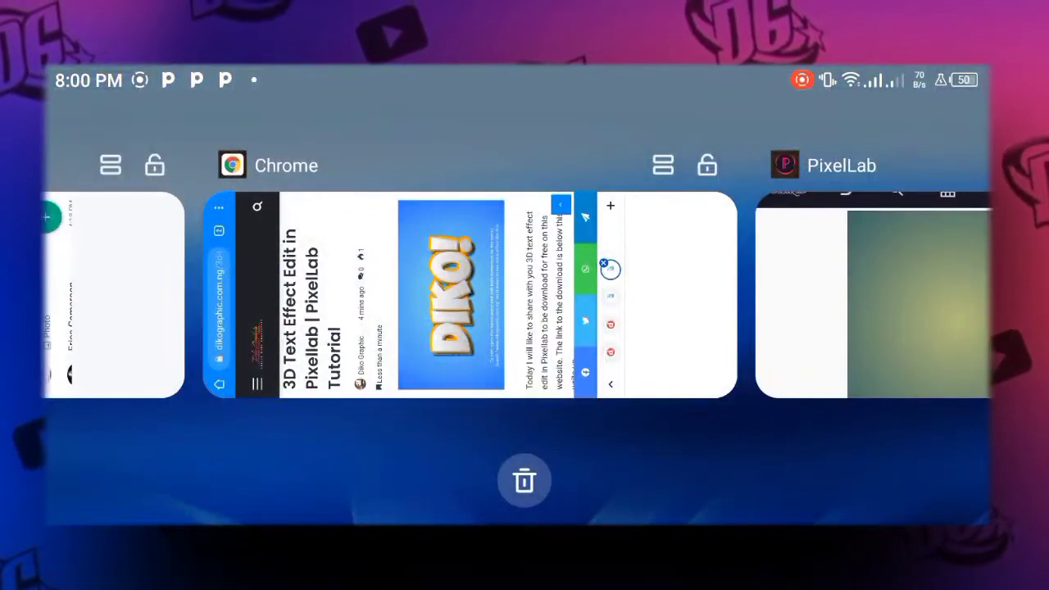
Step: Load dikographic.com.ng in Chrome and open the 3D Text Effect Edit in Pixellab article
left_click(525, 348)
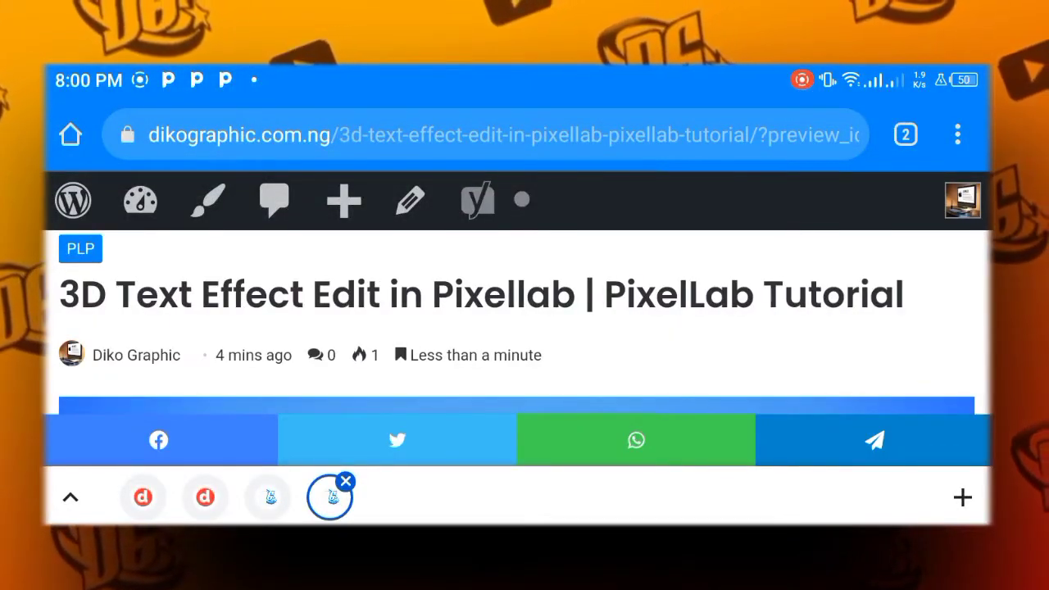
scroll(524, 328, "down", 5)
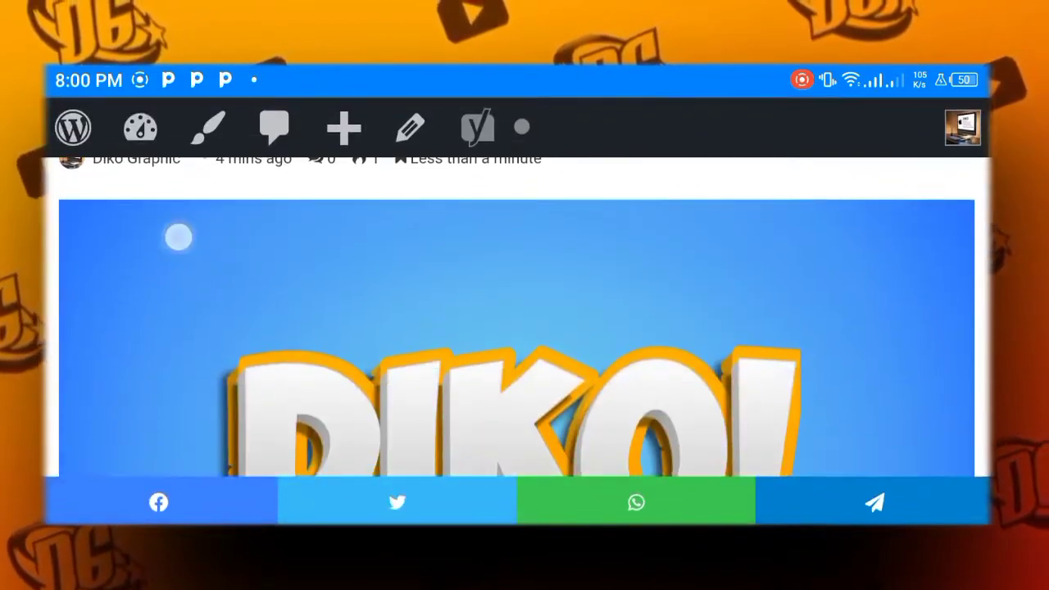
scroll(524, 328, "down", 5)
scroll(824, 398, "up", 5)
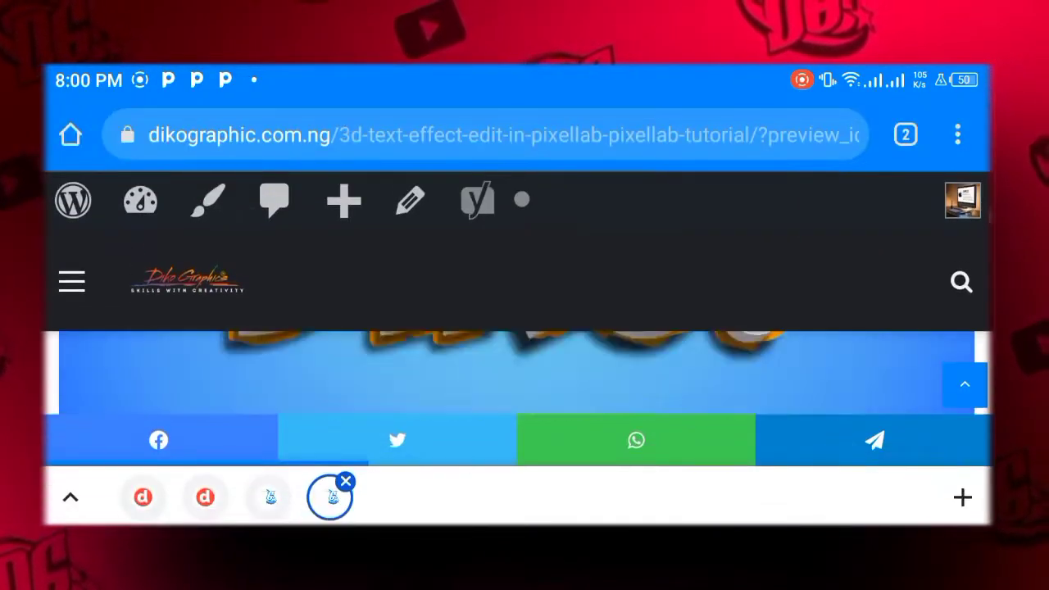
scroll(833, 459, "down", 3)
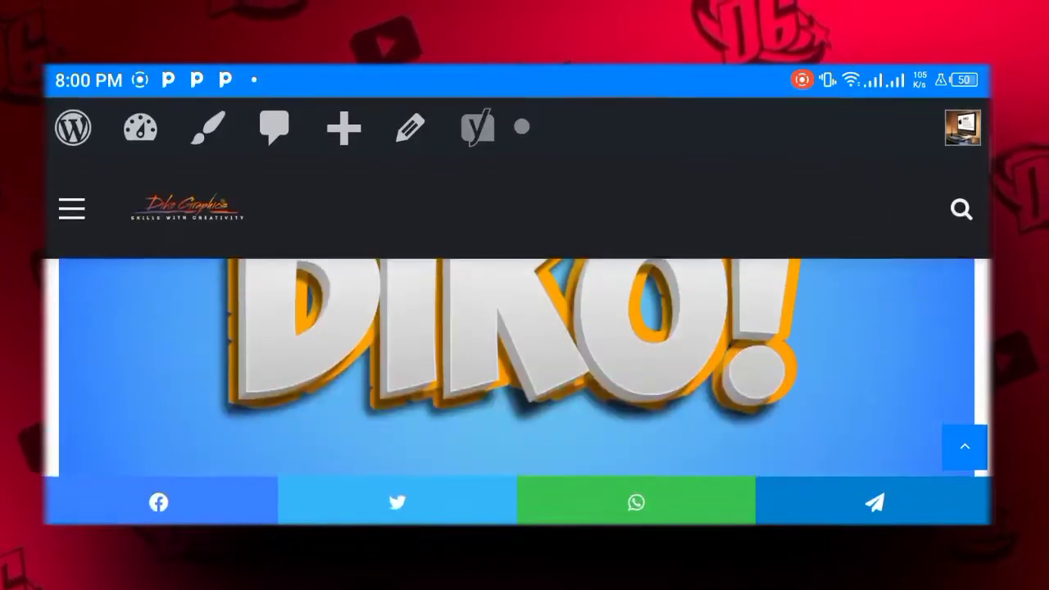
scroll(854, 342, "up", 3)
scroll(823, 461, "up", 1)
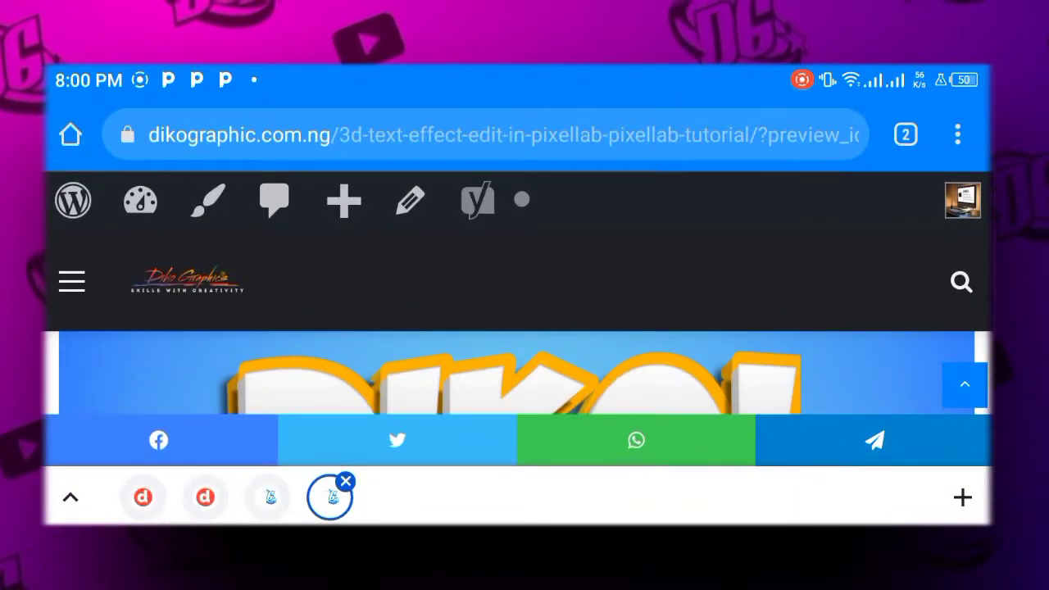
left_click(773, 132)
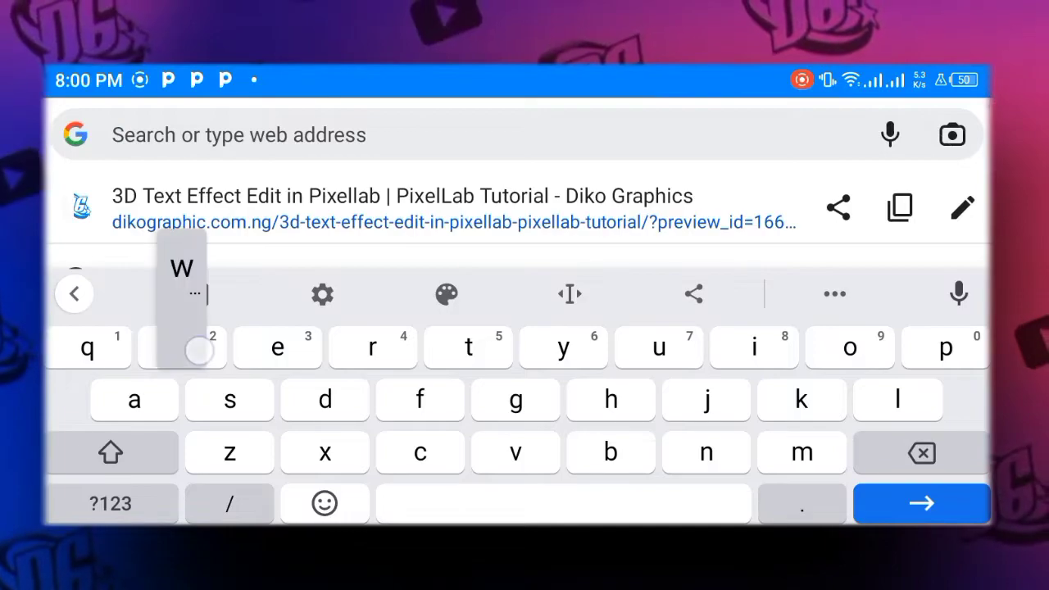
type("www.")
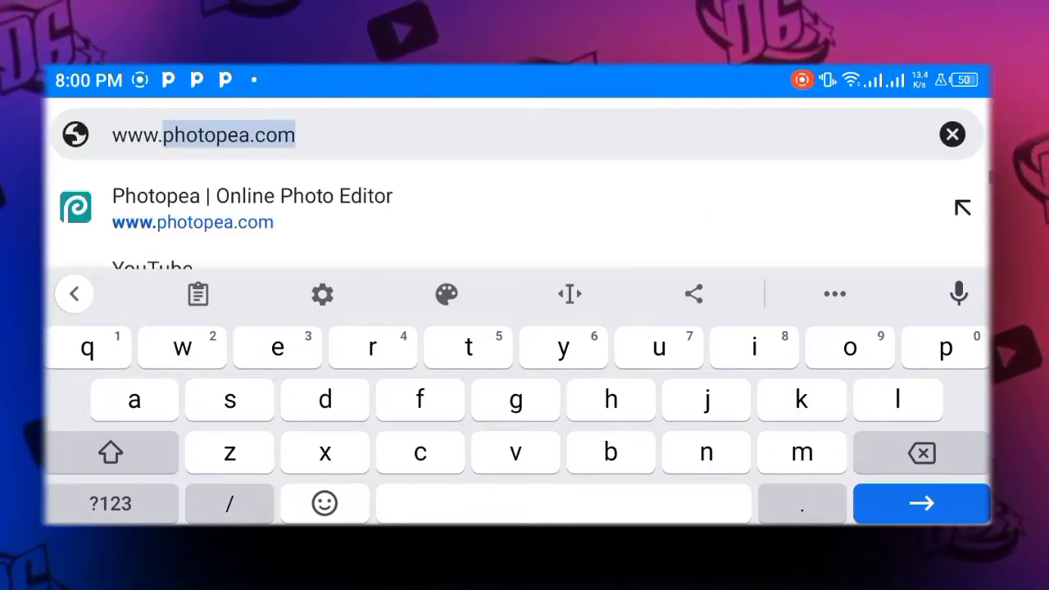
type("dikographic")
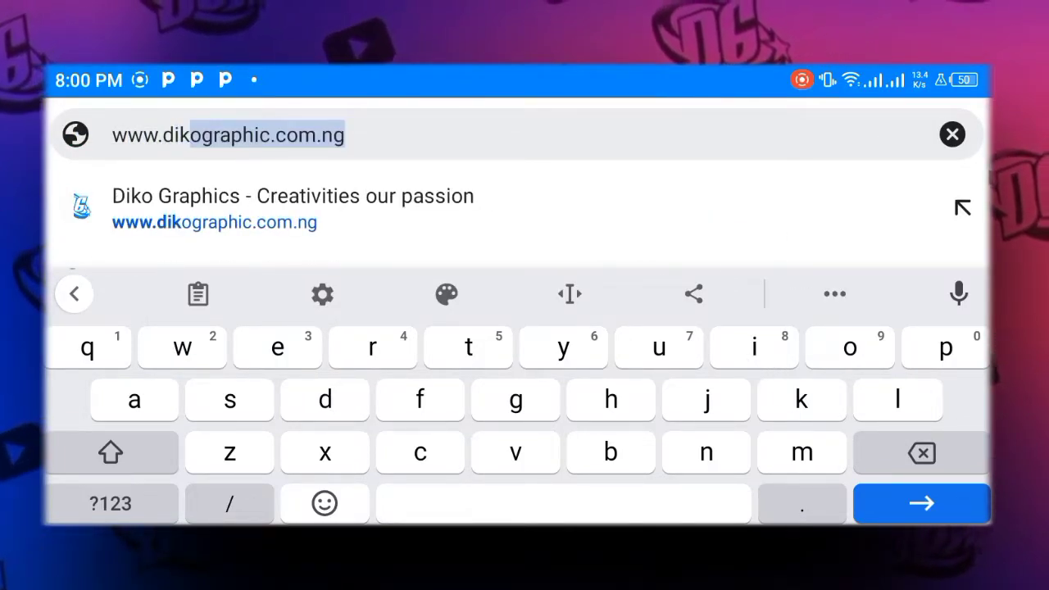
left_click(901, 510)
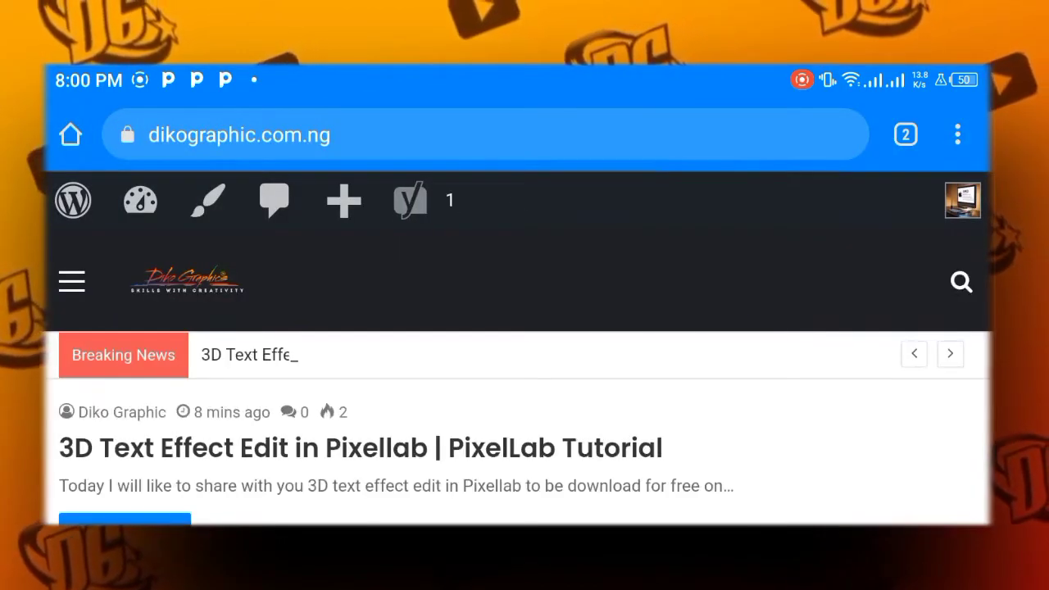
scroll(868, 393, "down", 5)
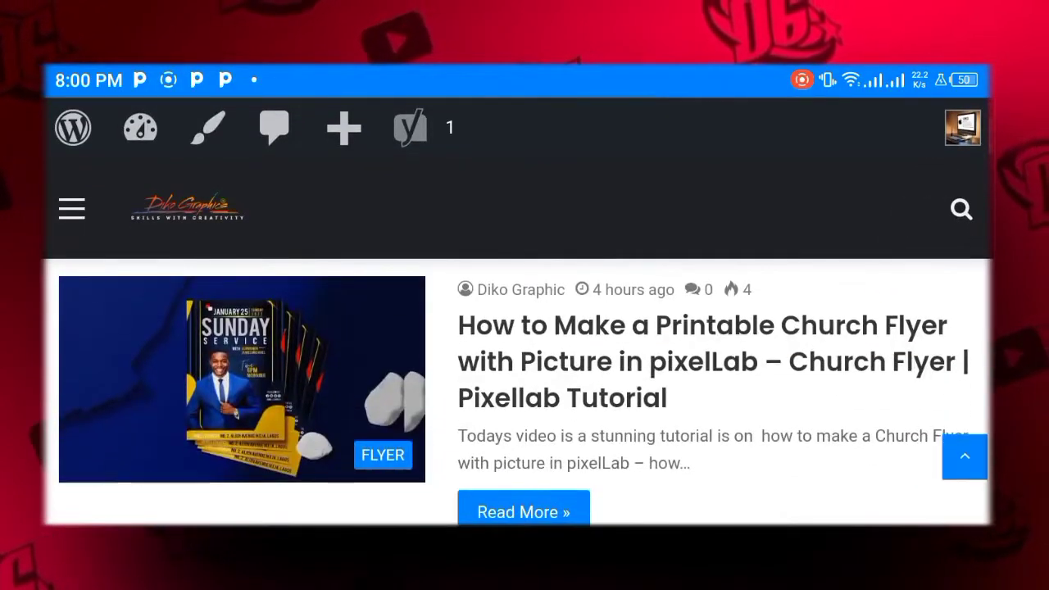
scroll(887, 448, "up", 5)
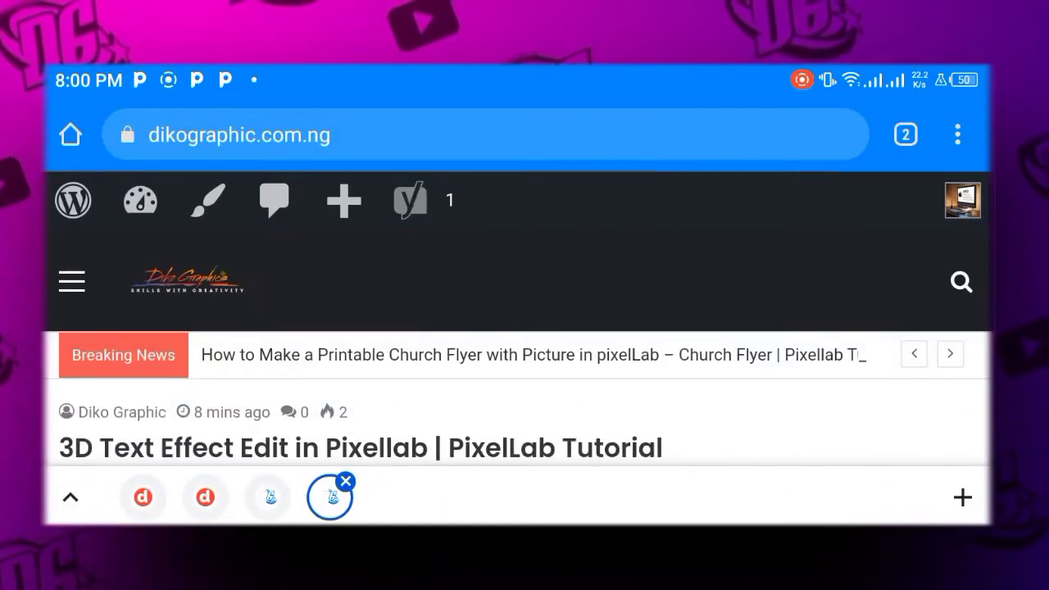
scroll(876, 369, "down", 3)
scroll(876, 328, "down", 2)
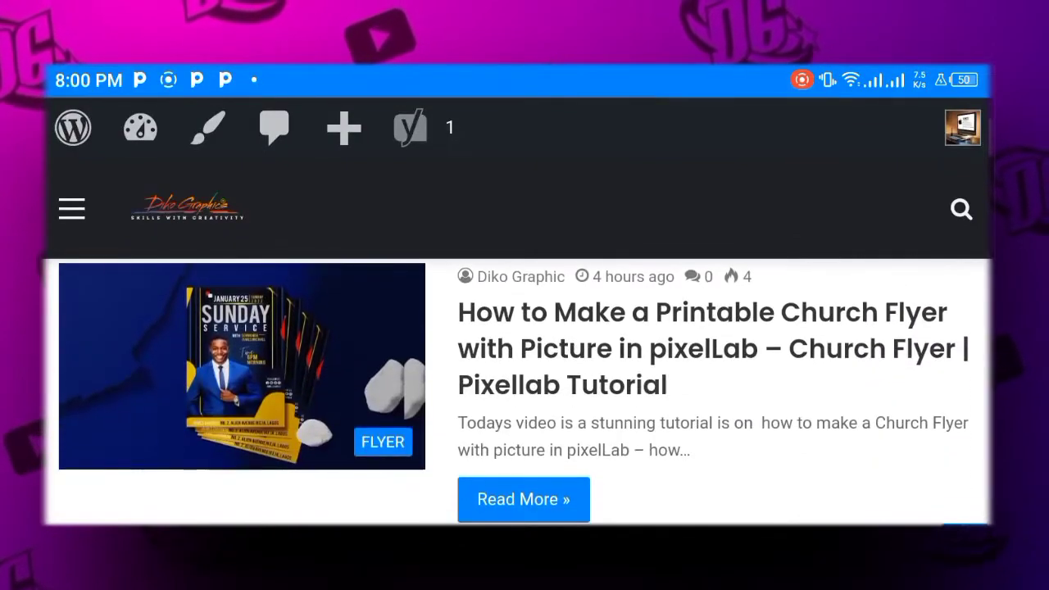
scroll(812, 443, "up", 5)
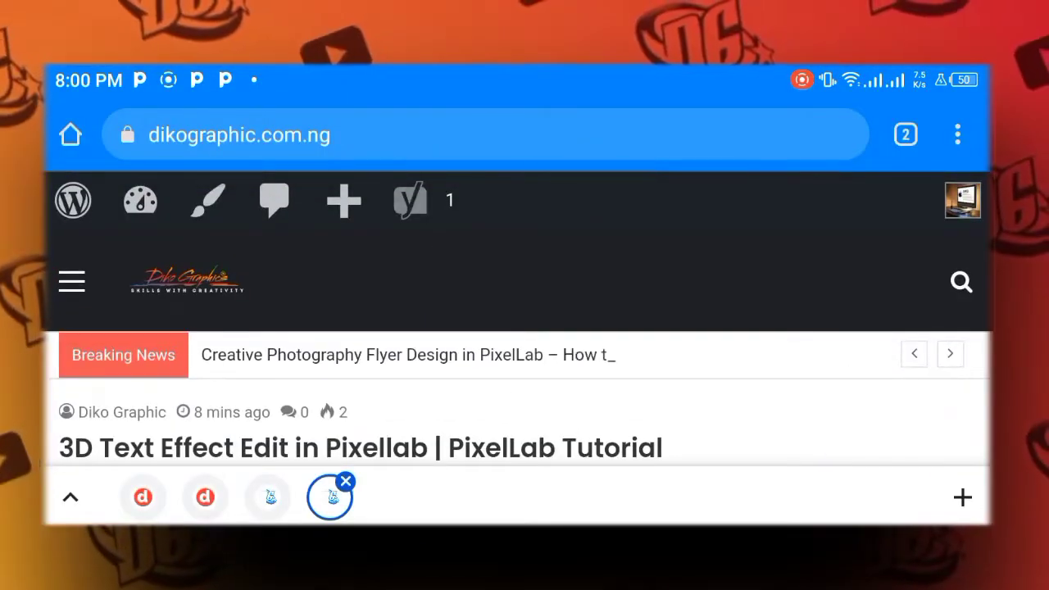
scroll(819, 382, "down", 3)
scroll(838, 300, "down", 2)
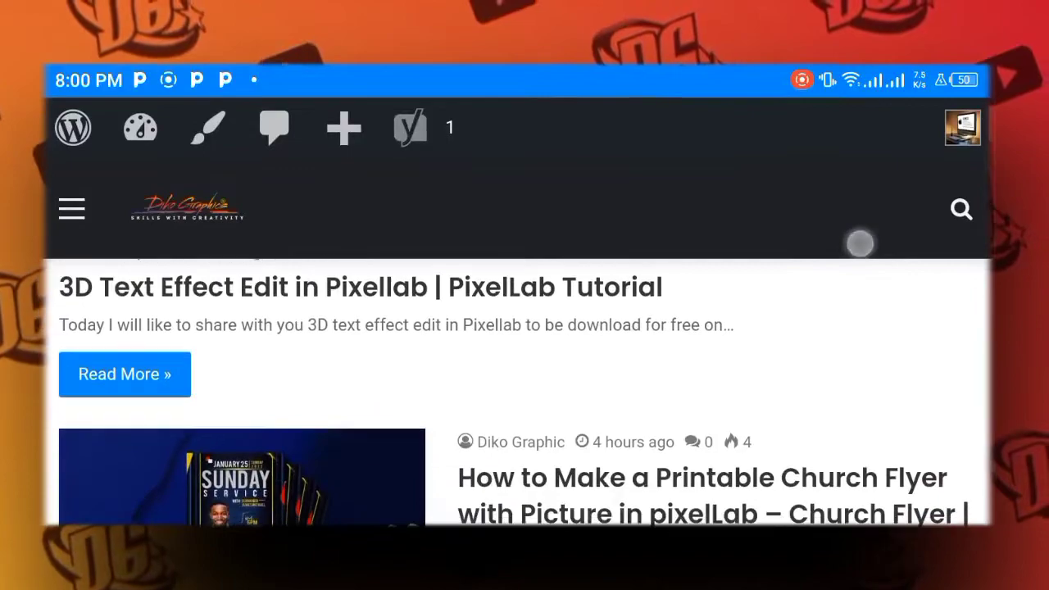
left_click(125, 374)
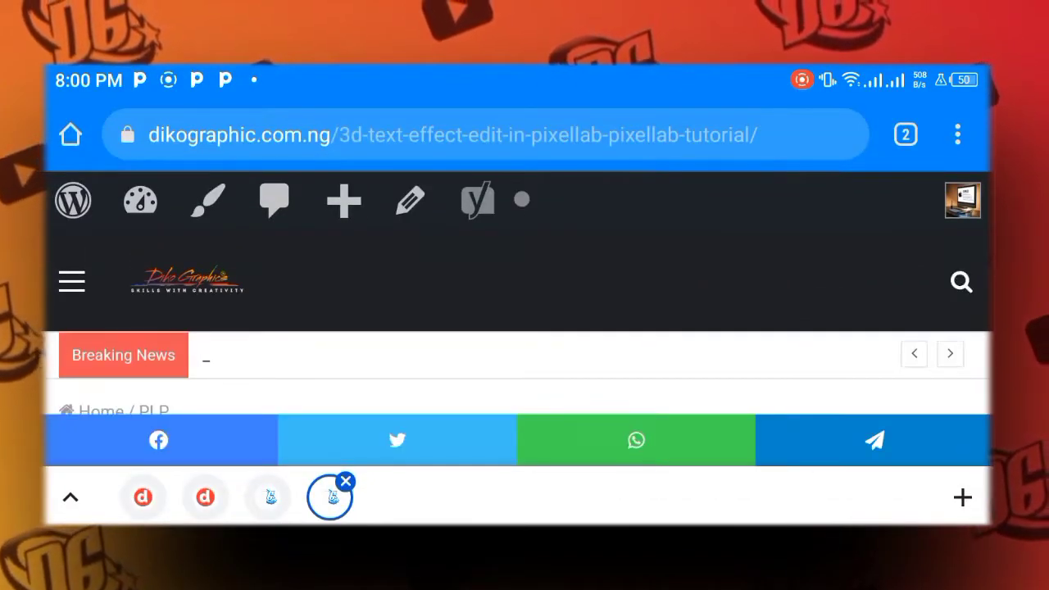
scroll(861, 305, "down", 3)
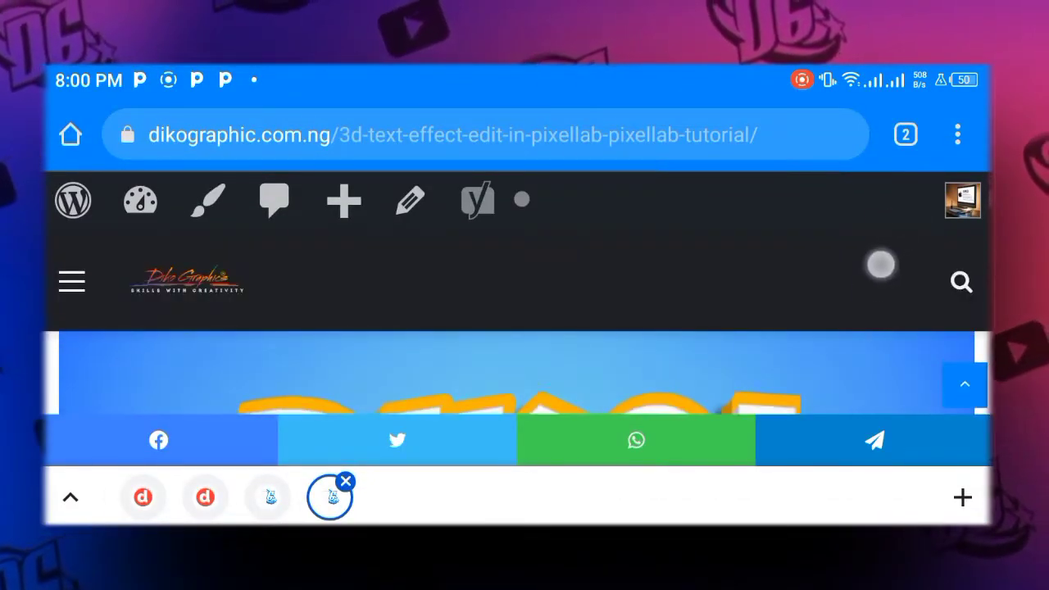
scroll(880, 265, "down", 2)
scroll(877, 255, "down", 3)
scroll(907, 155, "down", 2)
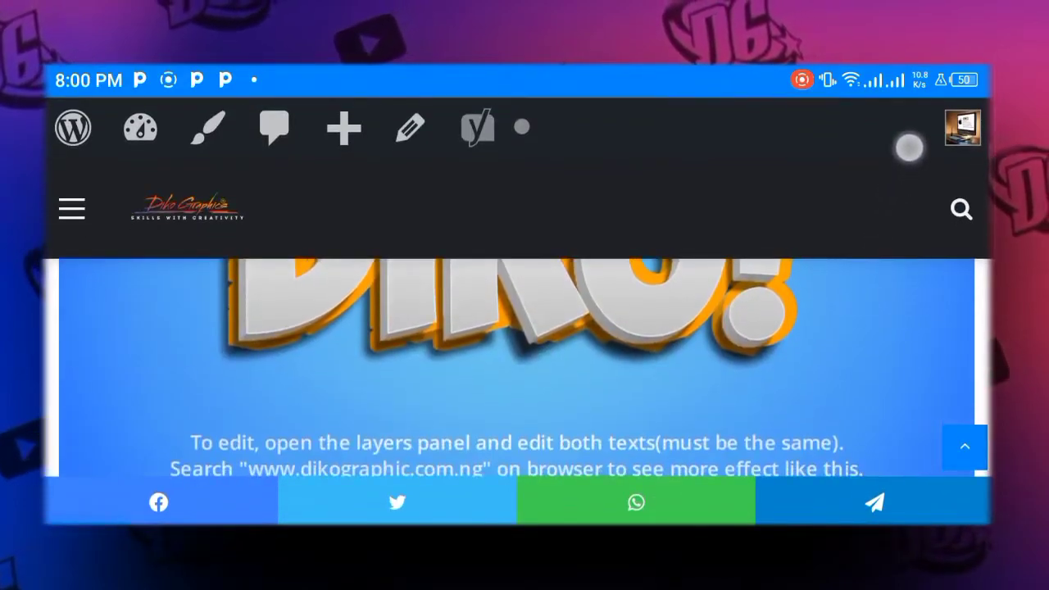
scroll(915, 131, "down", 1)
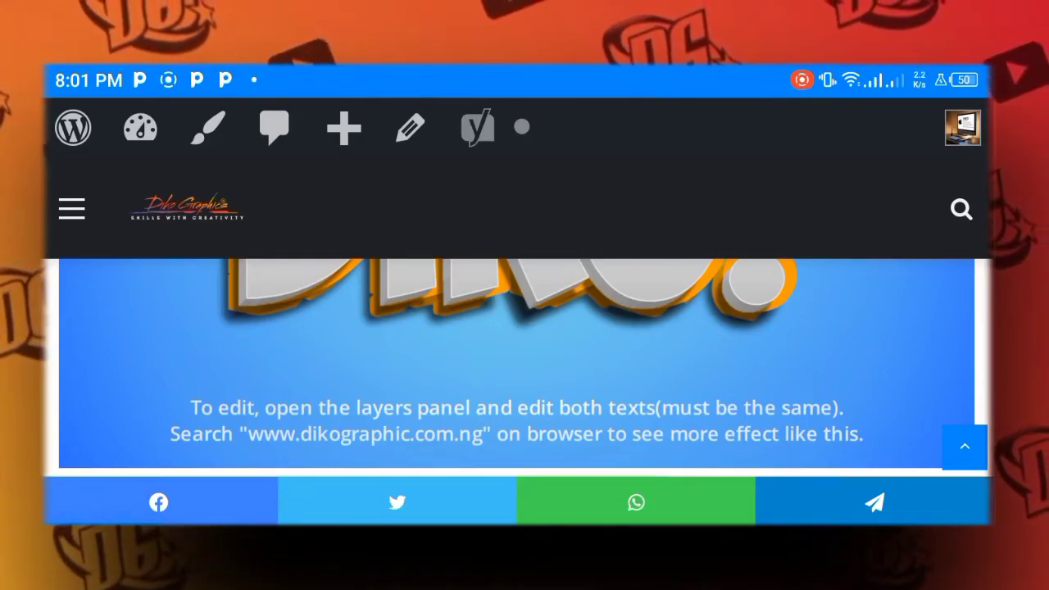
scroll(913, 311, "down", 1)
scroll(913, 310, "down", 3)
scroll(885, 342, "up", 1)
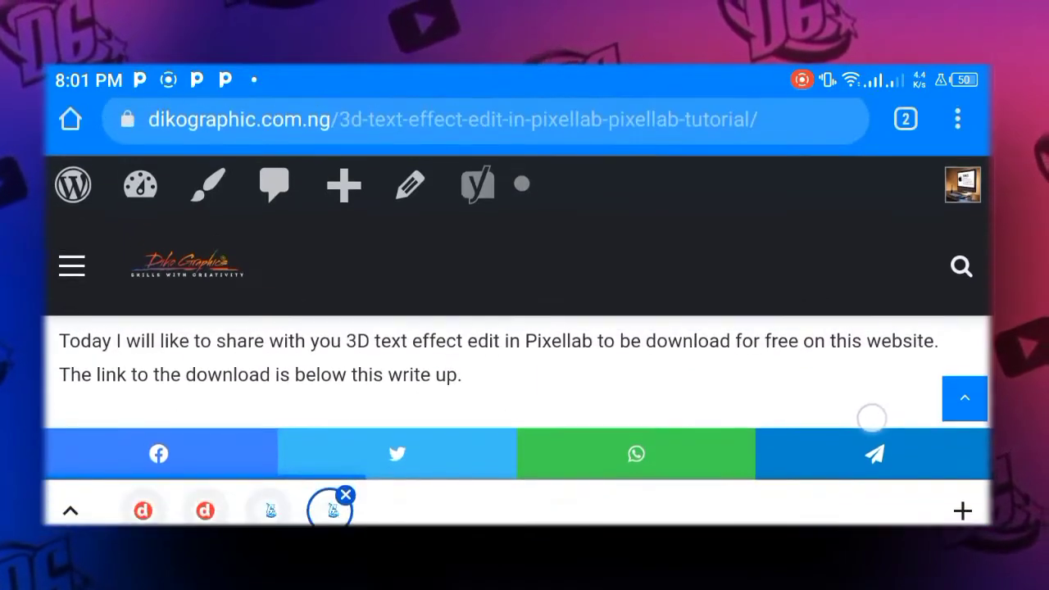
scroll(872, 418, "down", 1)
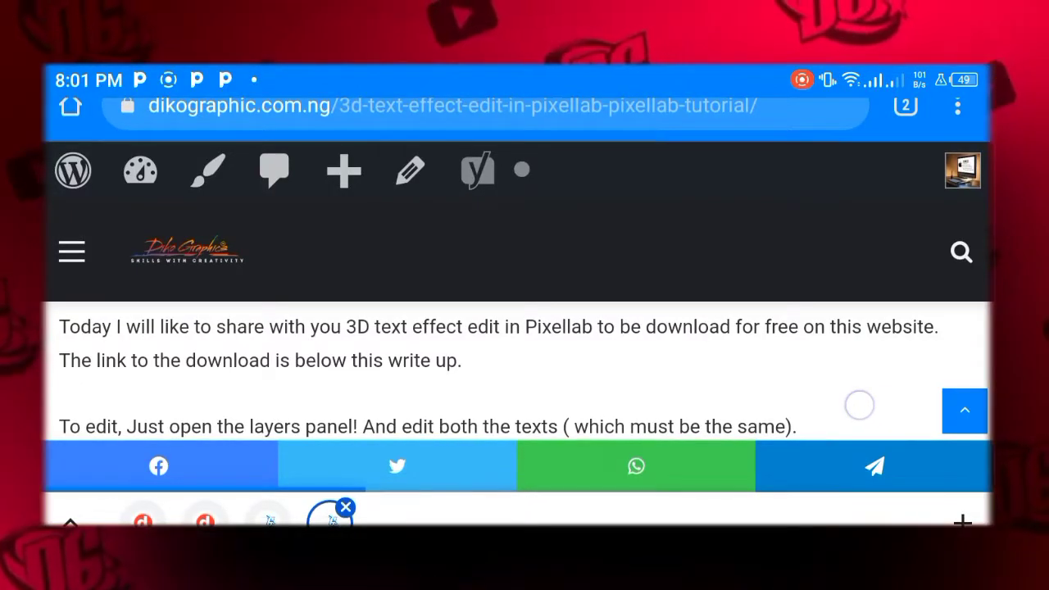
scroll(859, 404, "down", 3)
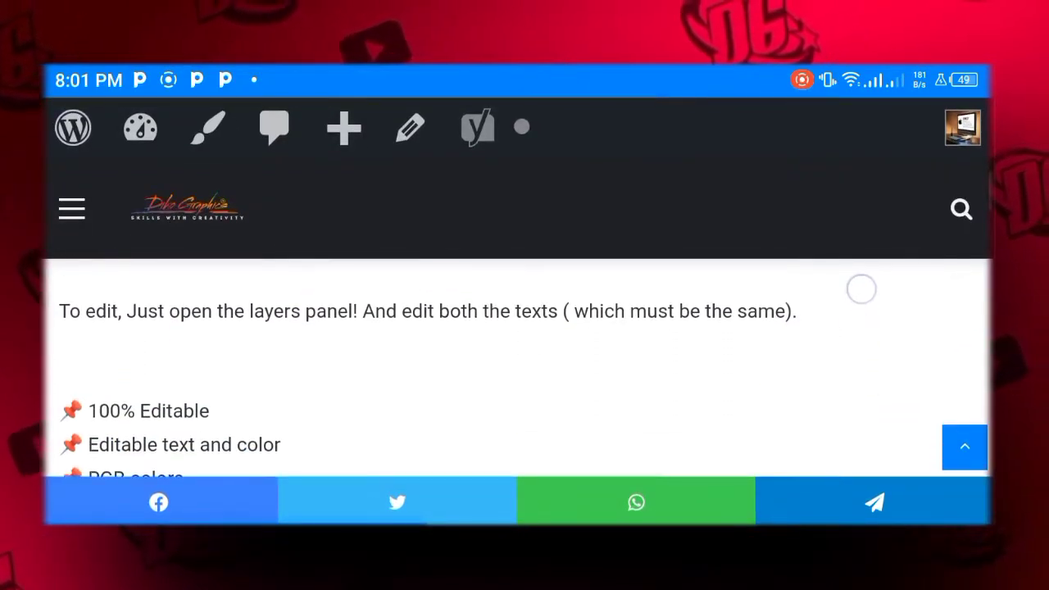
scroll(866, 257, "down", 3)
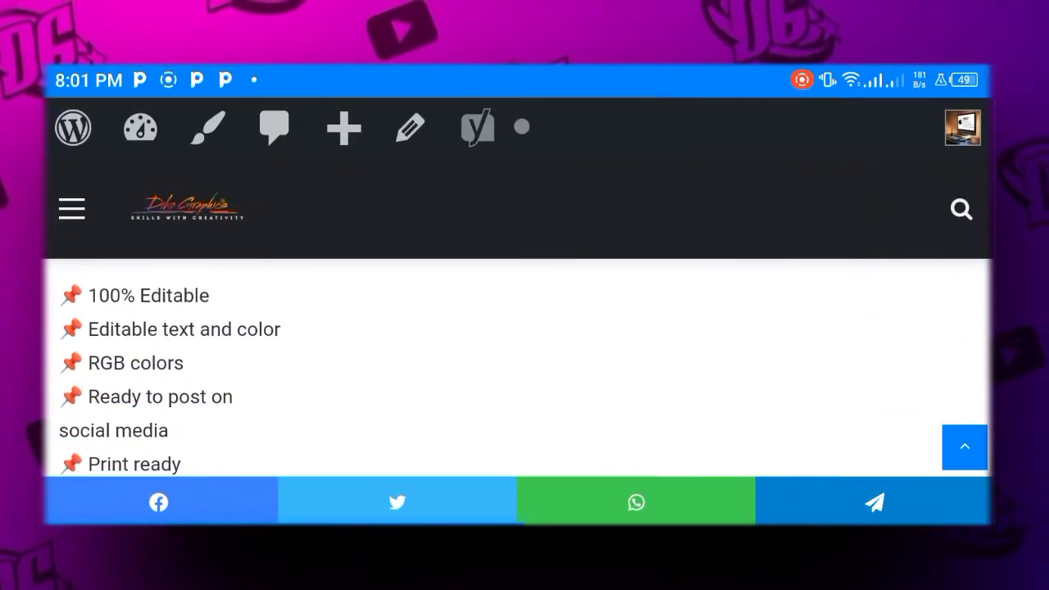
scroll(810, 389, "down", 1)
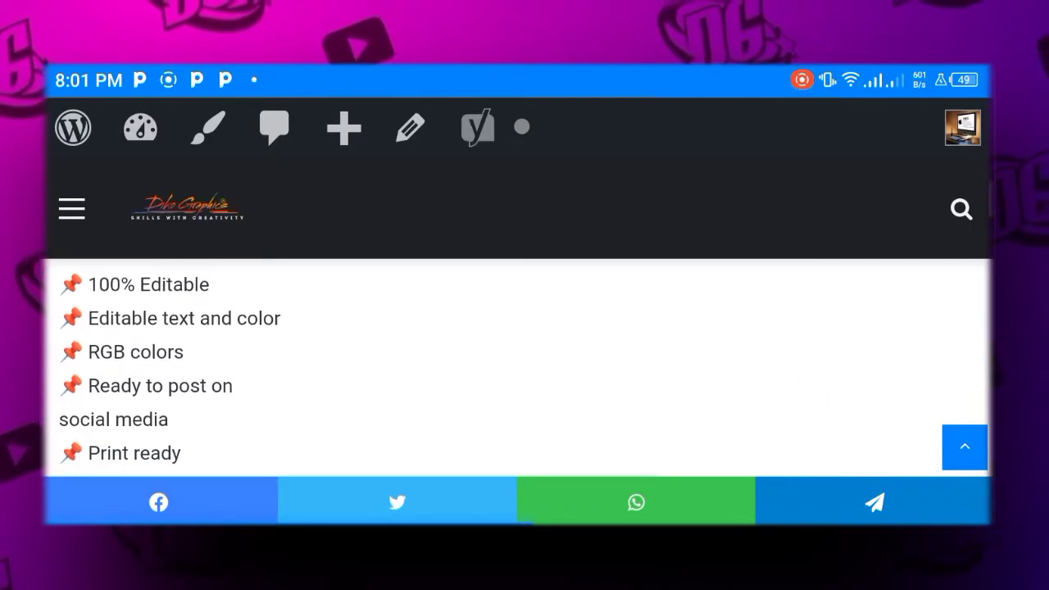
scroll(811, 385, "down", 1)
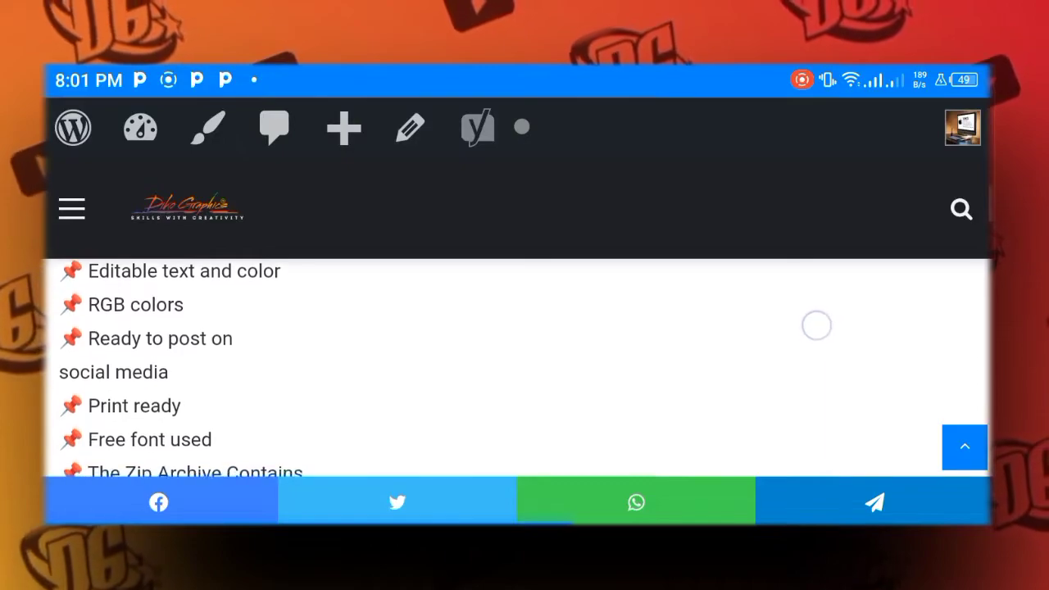
scroll(816, 349, "down", 2)
scroll(824, 295, "down", 3)
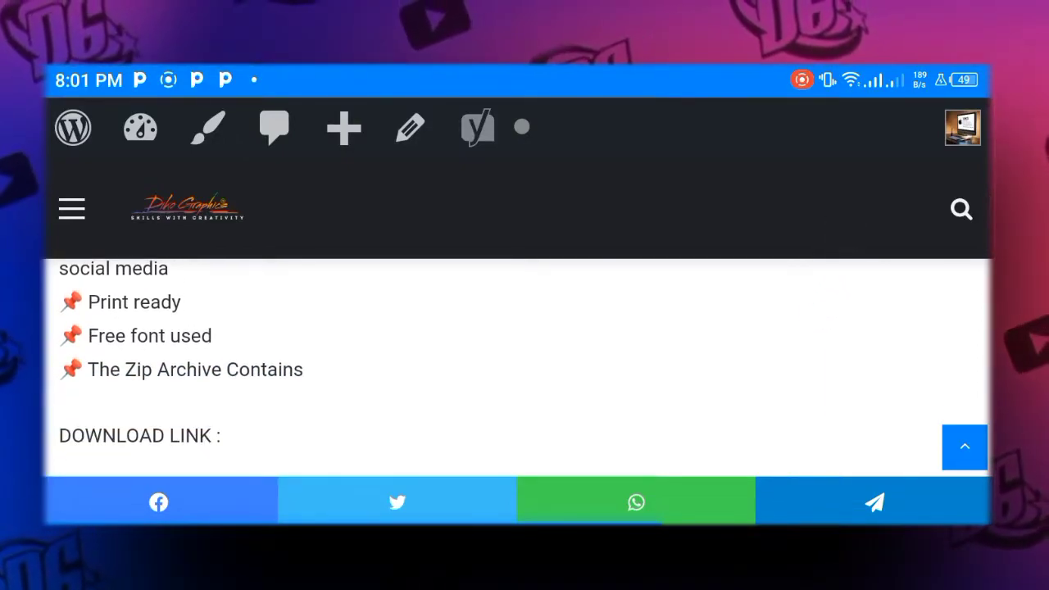
scroll(845, 346, "down", 1)
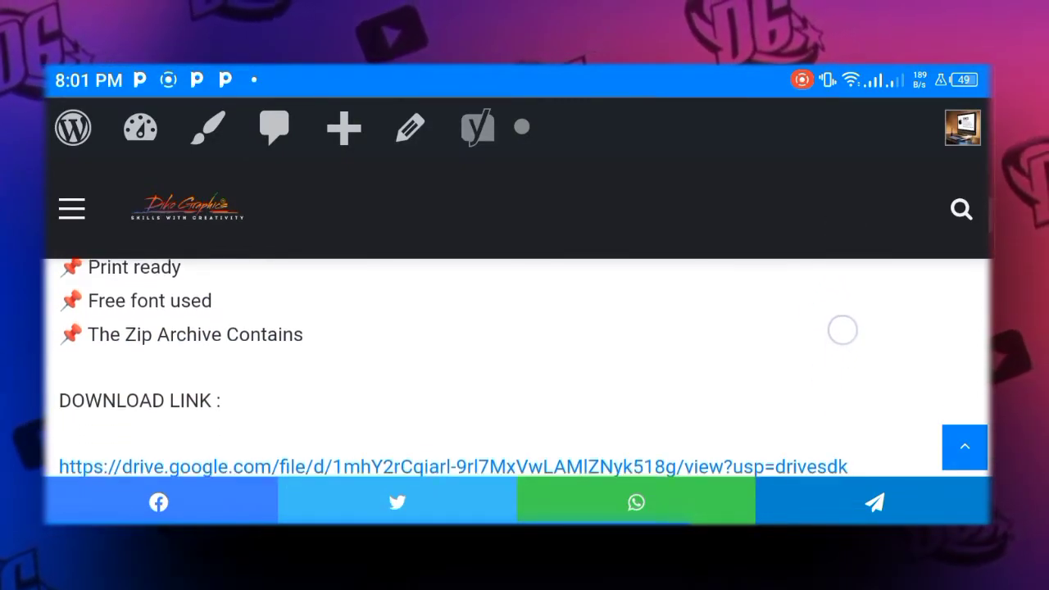
scroll(841, 346, "down", 3)
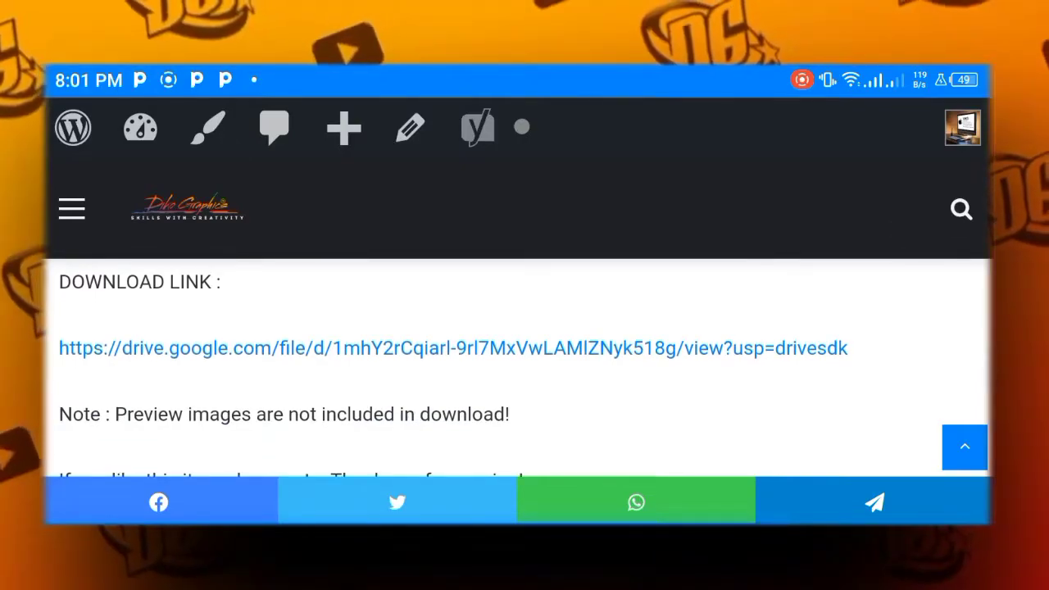
Step: Follow the Google Drive link and open the text effect 2.7z archive in ZArchiver
left_click(453, 348)
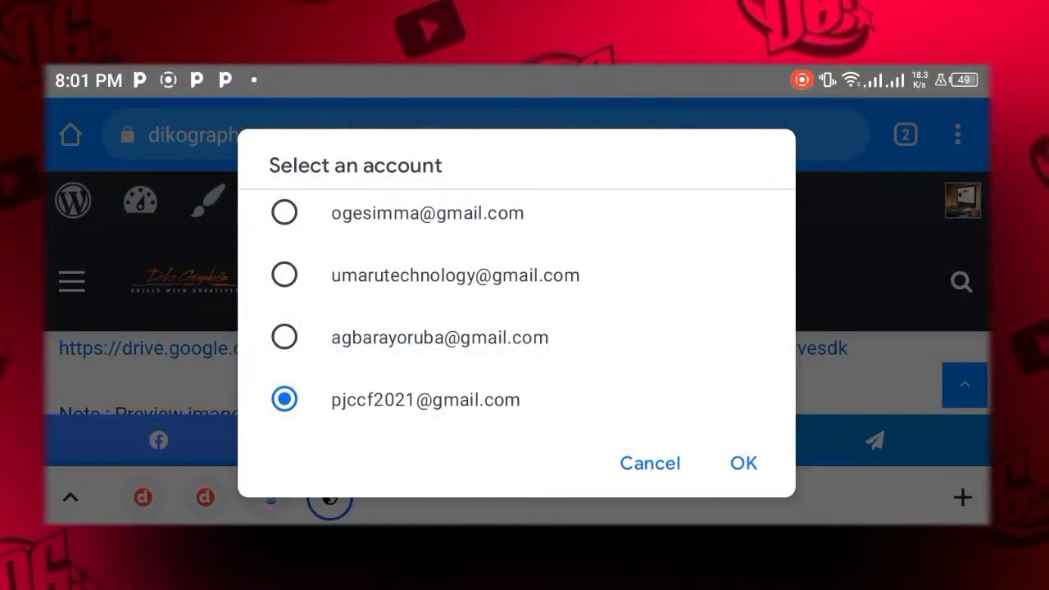
left_click(744, 463)
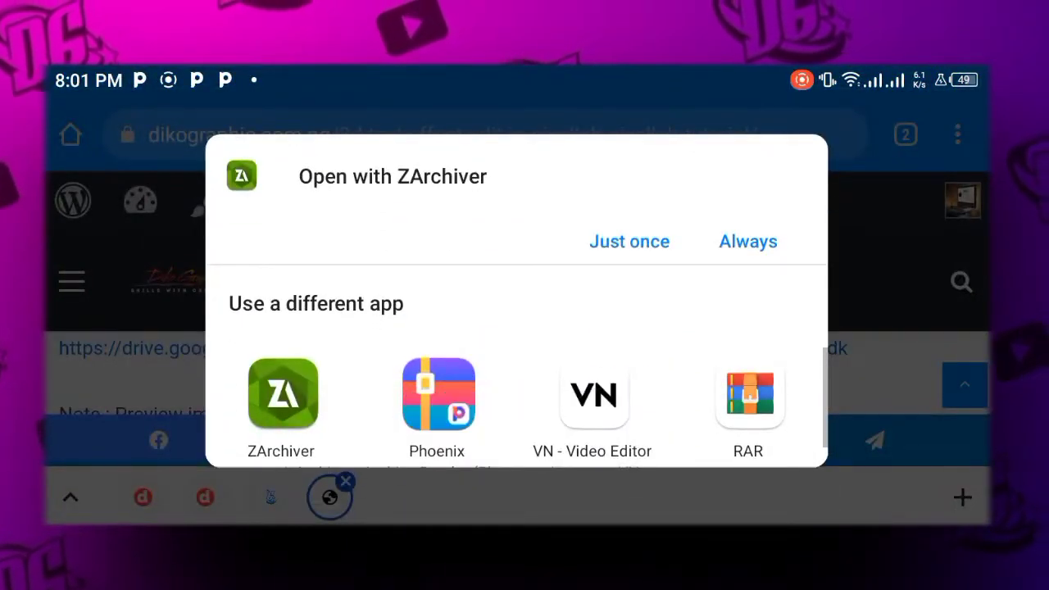
left_click(645, 243)
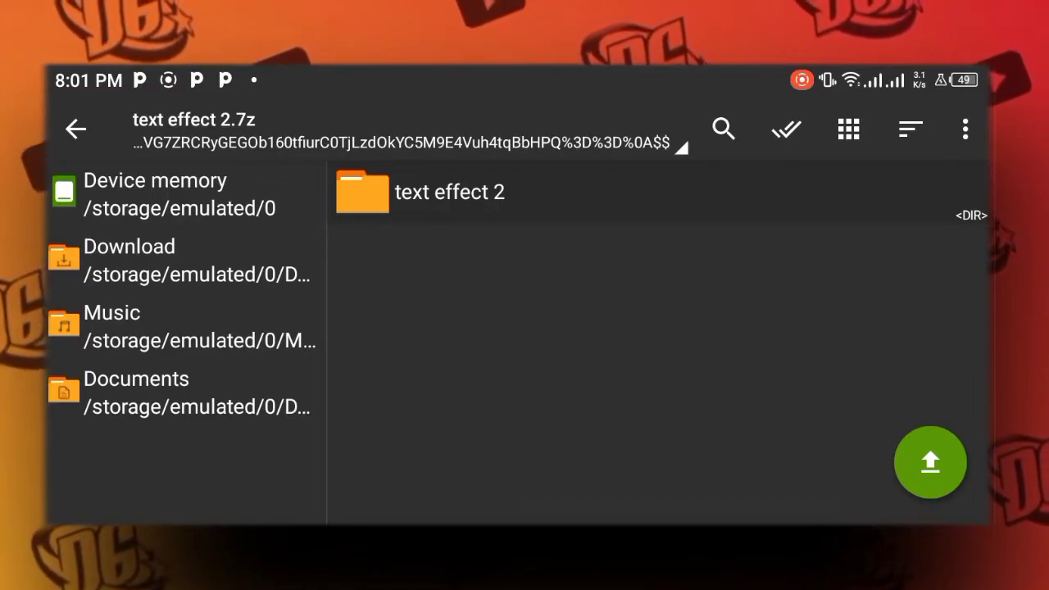
Step: Inside the text effect 2 folder, multi-select res, data.plab and thumb for extraction
left_click(449, 191)
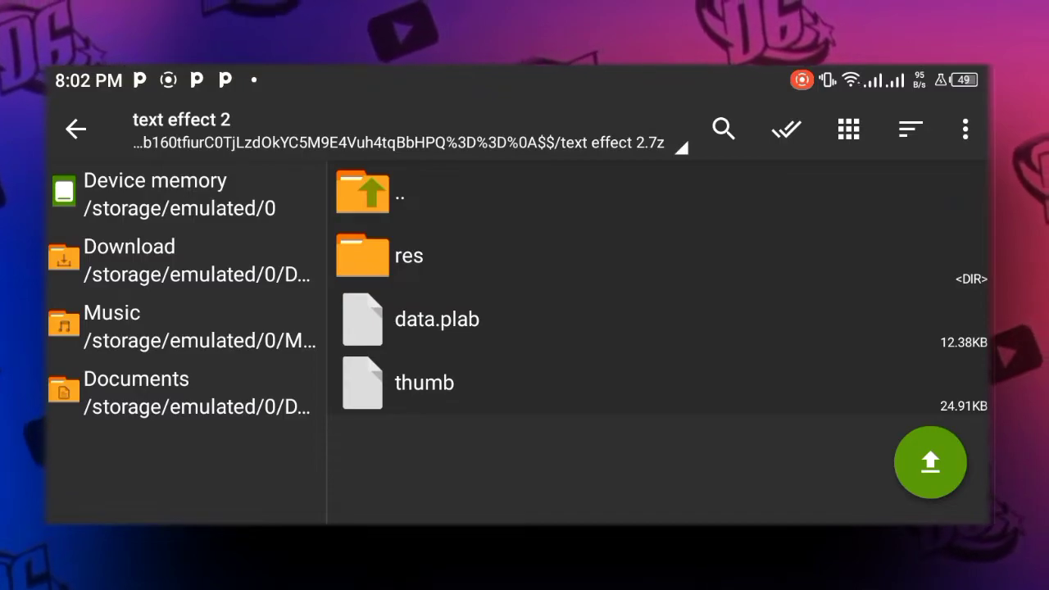
left_click(786, 129)
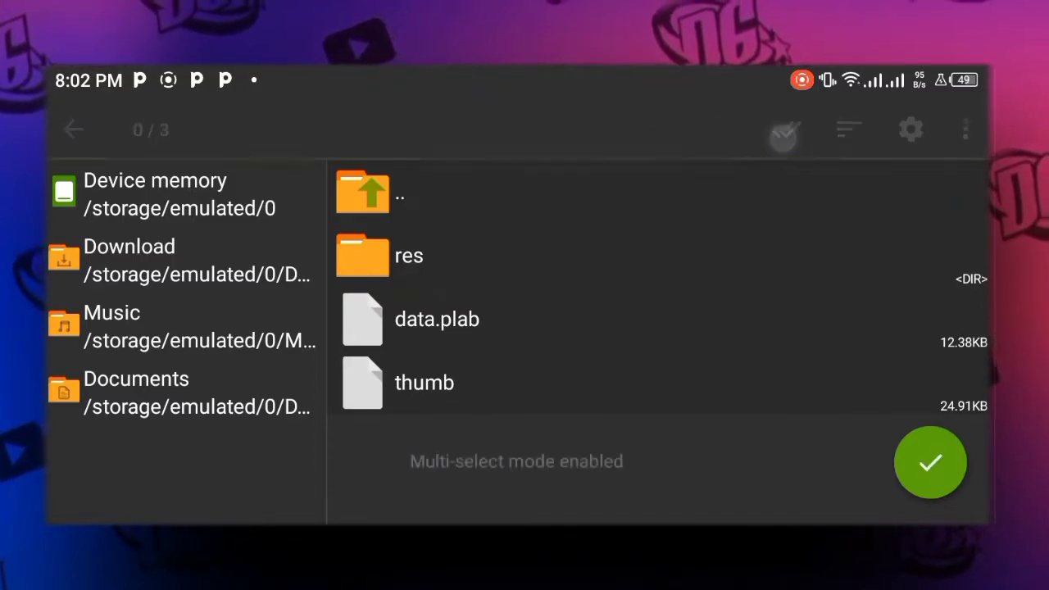
left_click(622, 262)
left_click(625, 317)
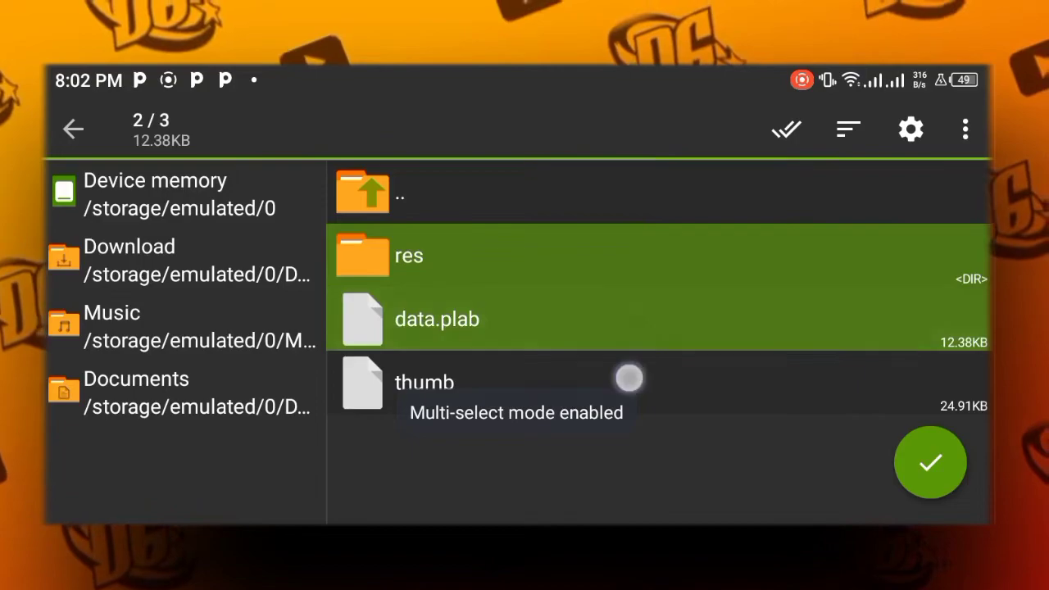
left_click(628, 377)
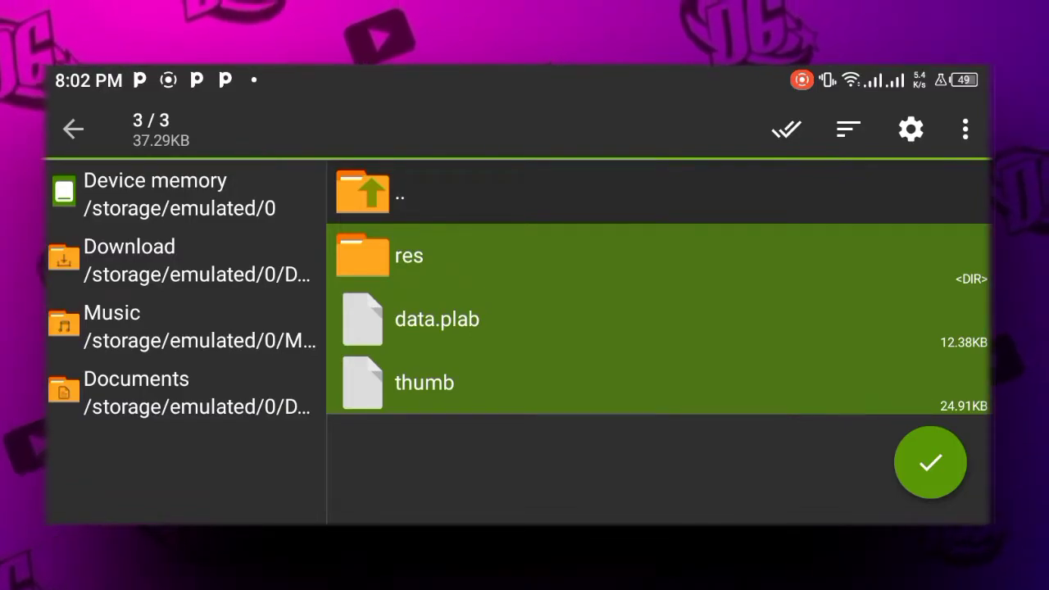
left_click(930, 463)
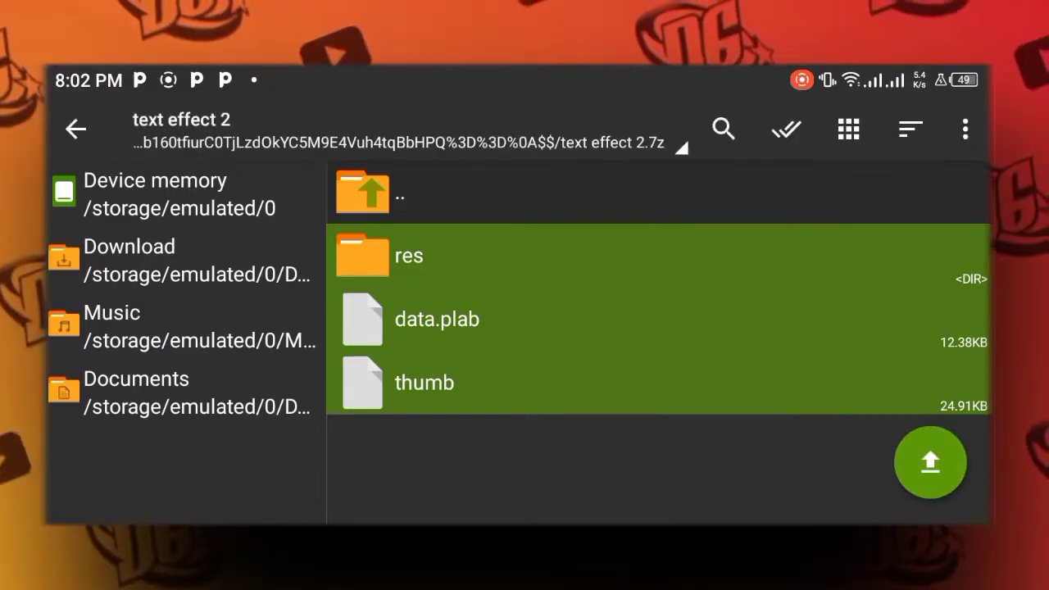
Step: Start extraction and browse device memory to the pixelLab > presets folder as destination
left_click(930, 462)
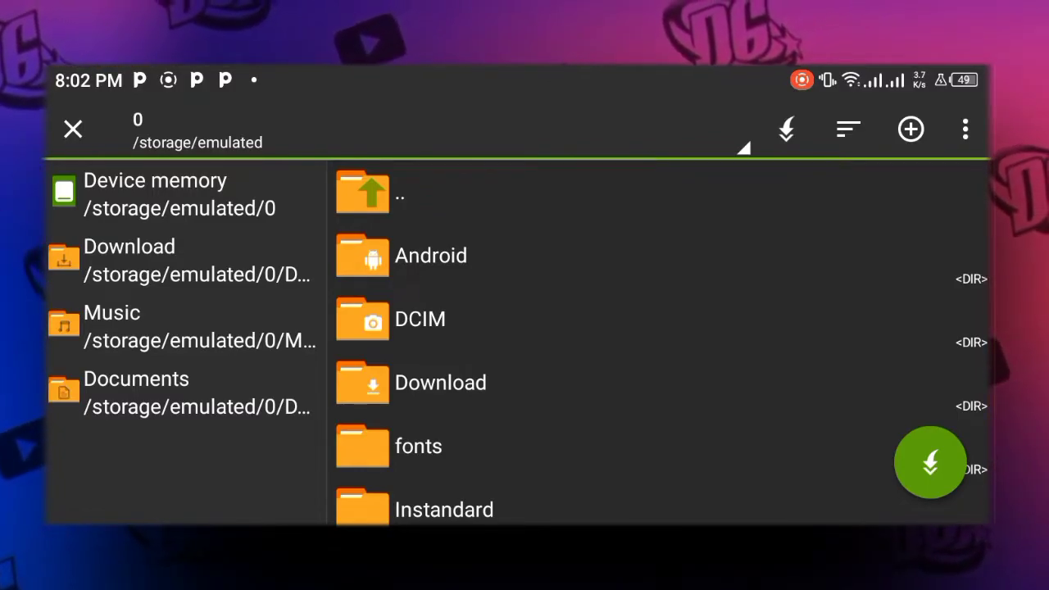
left_click(152, 176)
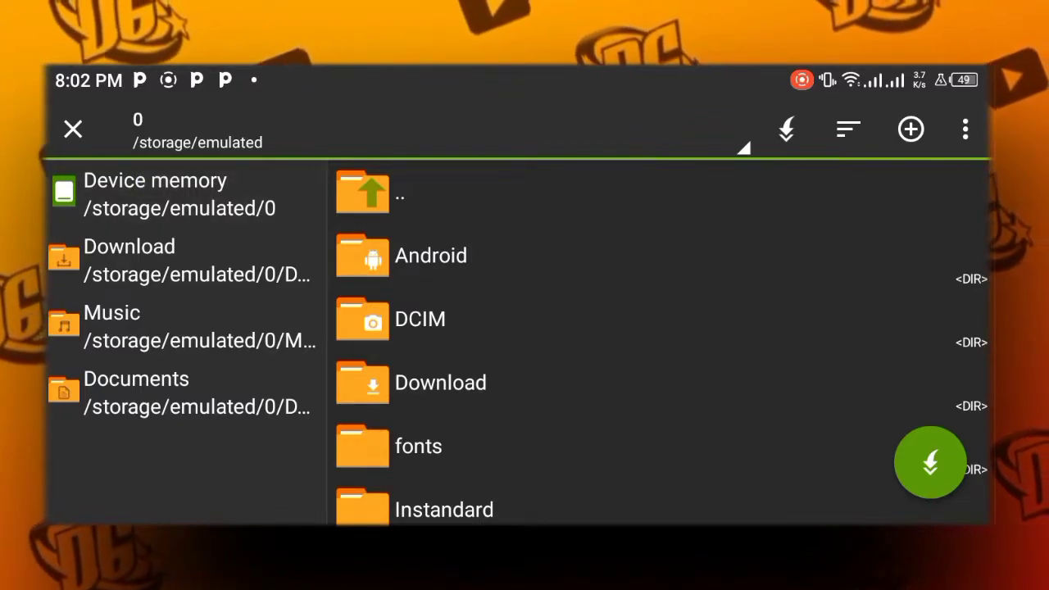
scroll(772, 309, "down", 3)
scroll(791, 306, "down", 3)
scroll(791, 315, "down", 3)
scroll(759, 433, "up", 1)
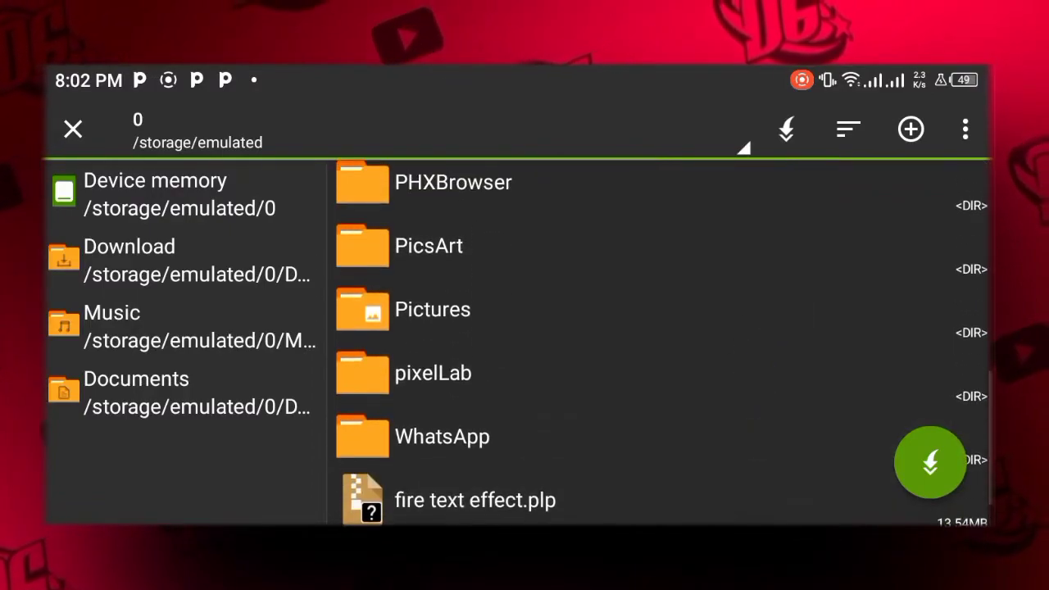
left_click(758, 372)
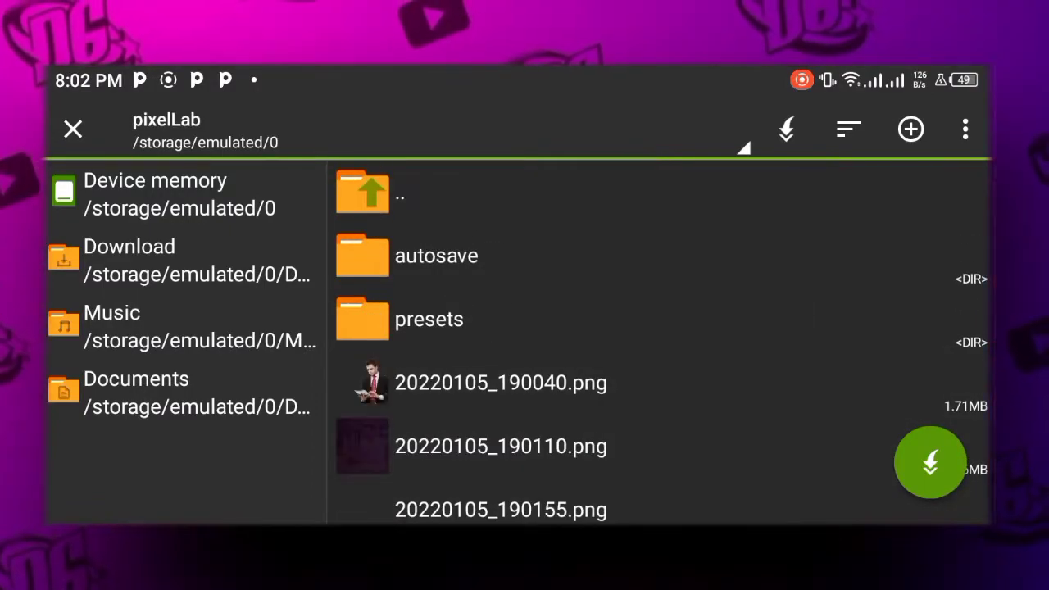
left_click(429, 319)
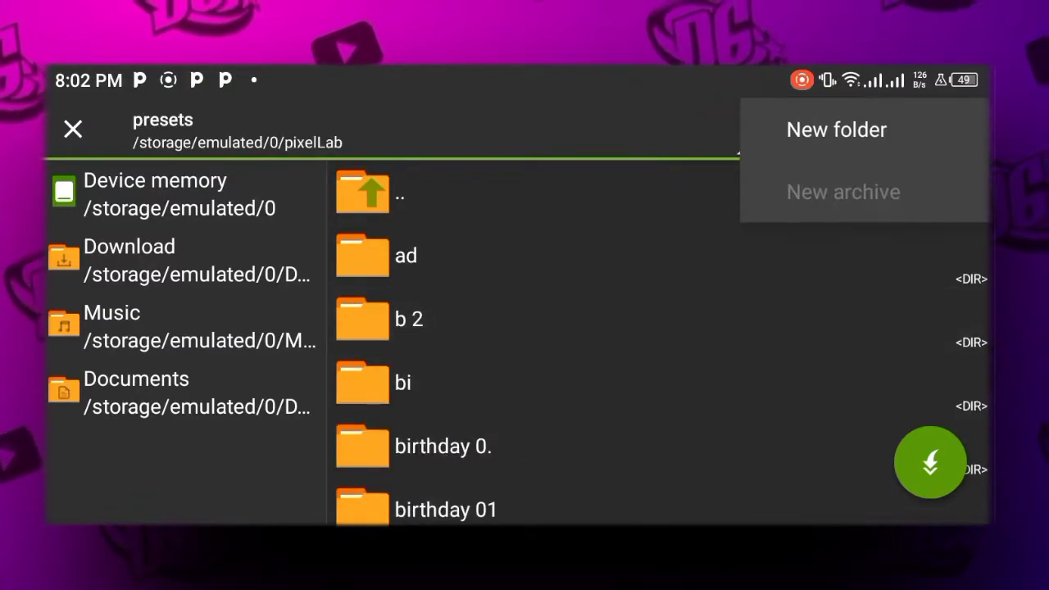
Step: Create 'New Folder' inside presets and extract the selected files into it
left_click(836, 129)
left_click(555, 317)
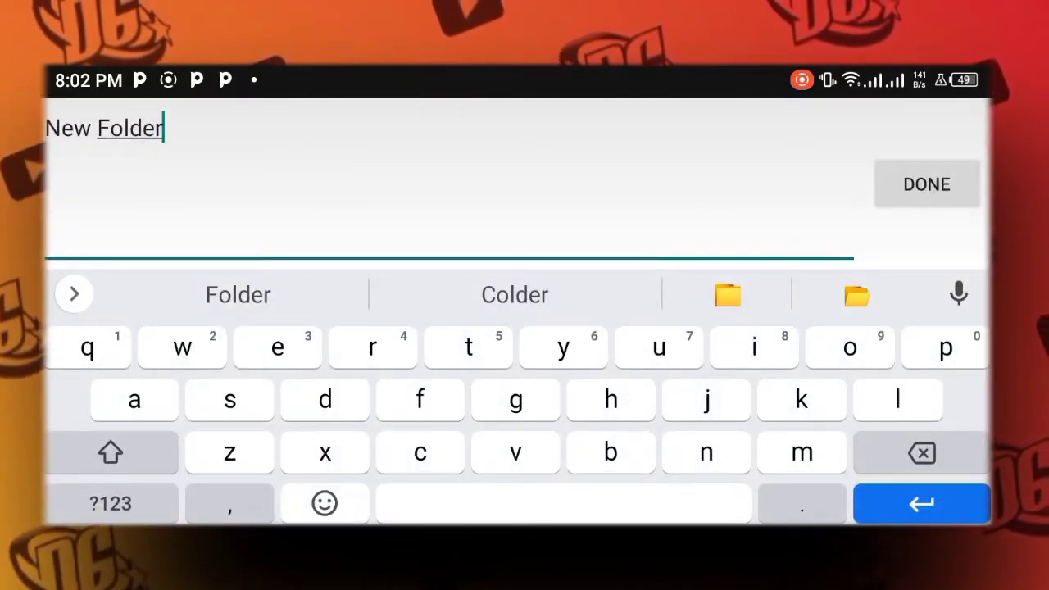
key("Return")
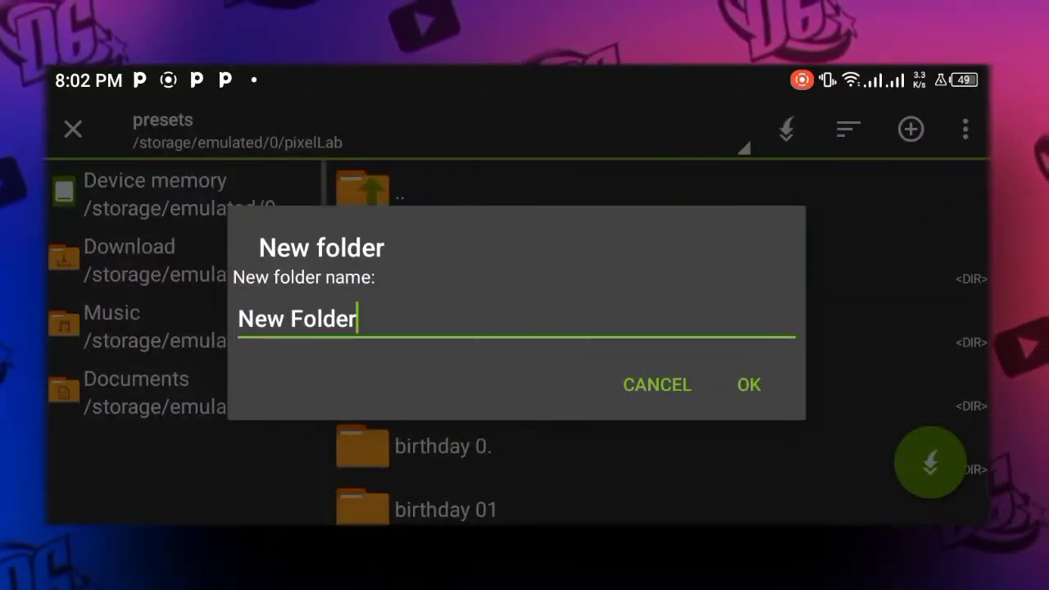
left_click(750, 388)
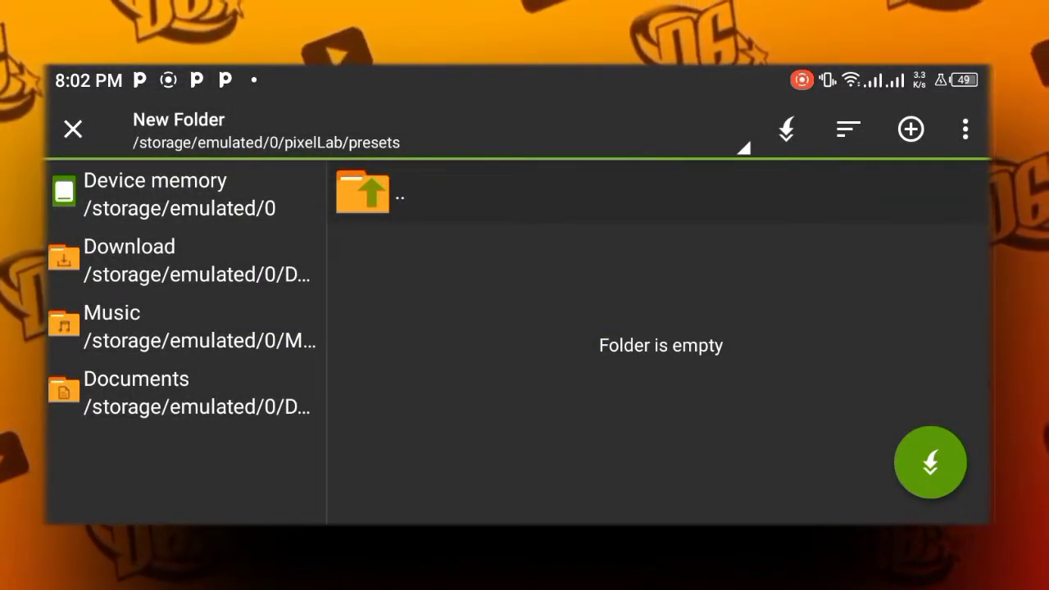
left_click(930, 461)
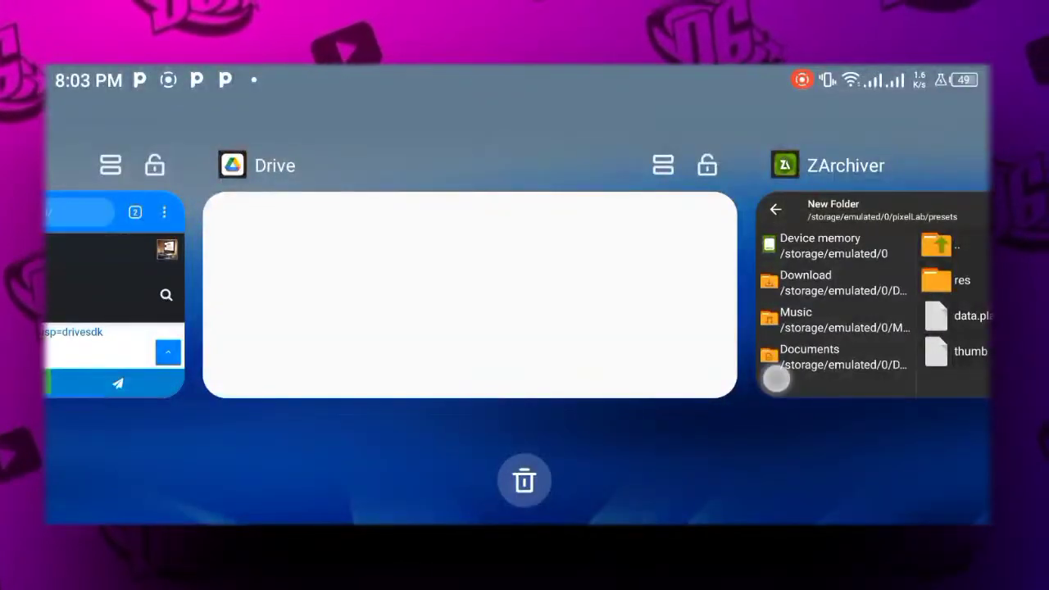
left_click_drag(773, 375, 983, 375)
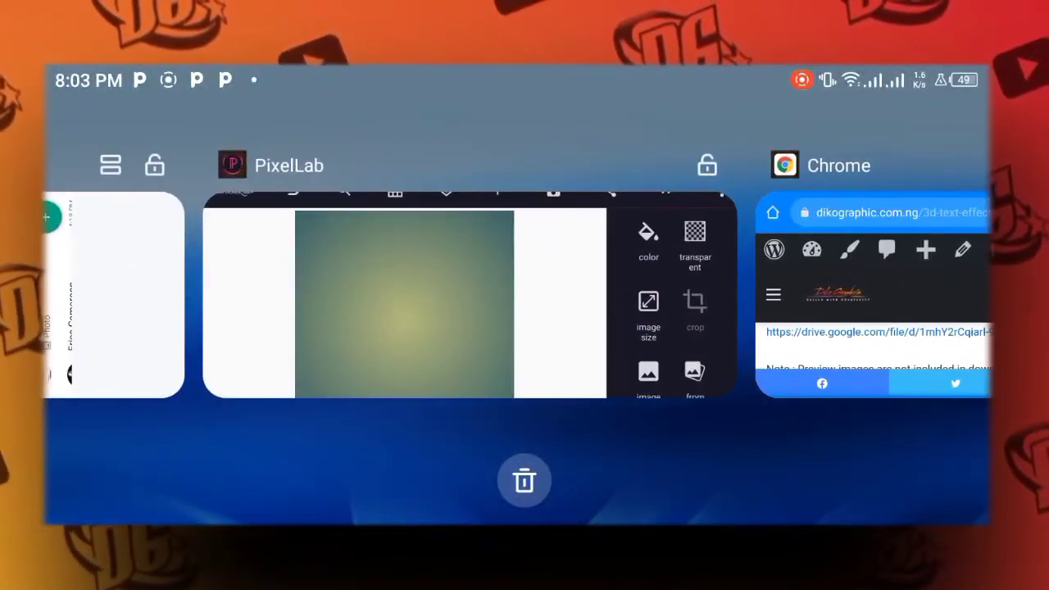
Step: In PixelLab, choose 'open .plp file' and pick the New Folder project to open
left_click(372, 304)
left_click(966, 95)
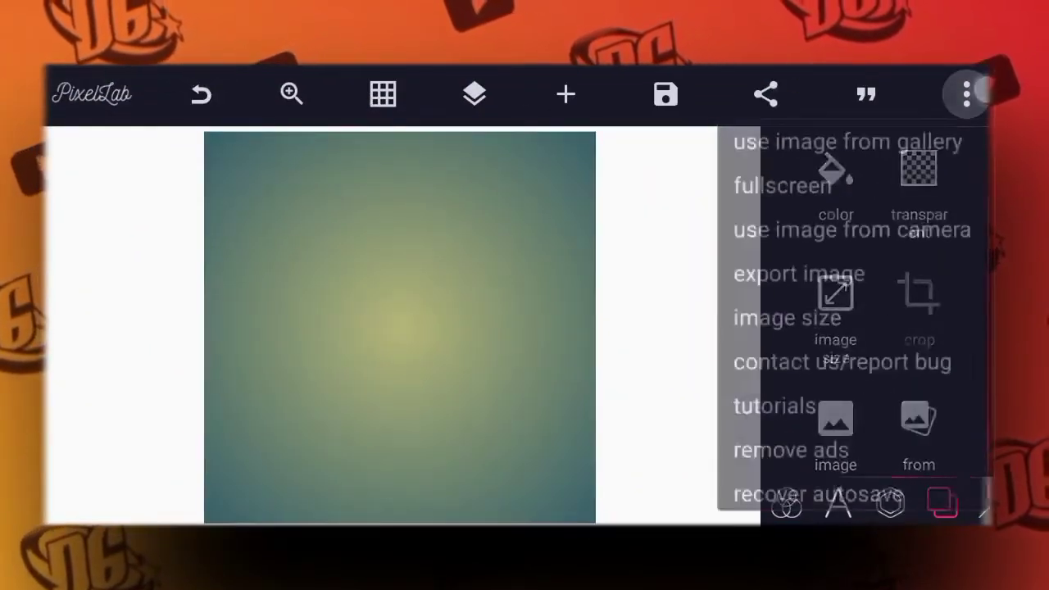
scroll(851, 327, "down", 3)
left_click(896, 424)
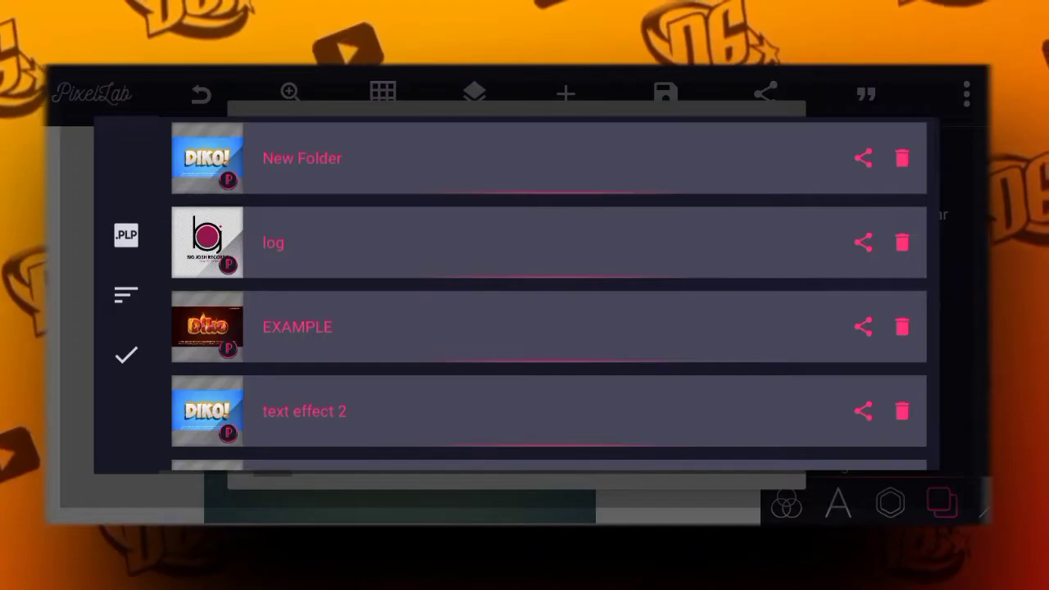
left_click_drag(615, 173, 616, 155)
left_click(613, 166)
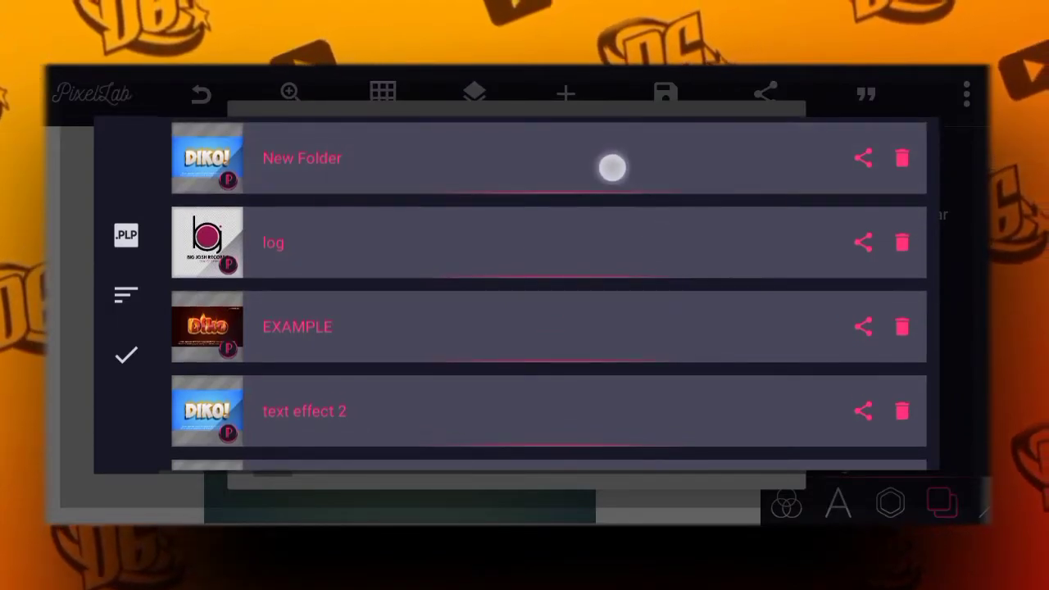
left_click(525, 164)
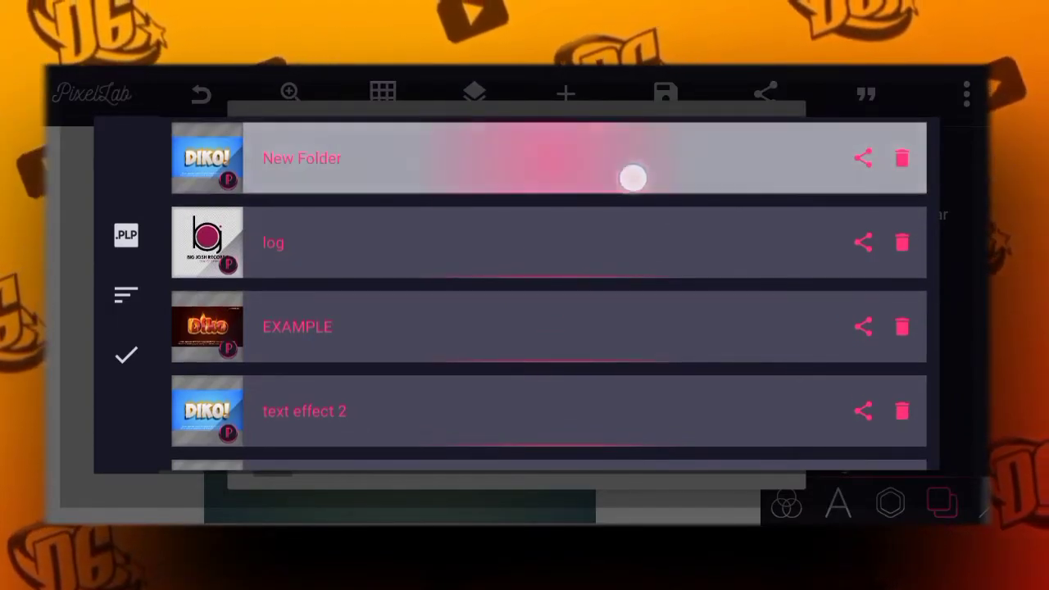
left_click(543, 157)
left_click_drag(663, 166, 609, 152)
left_click(609, 152)
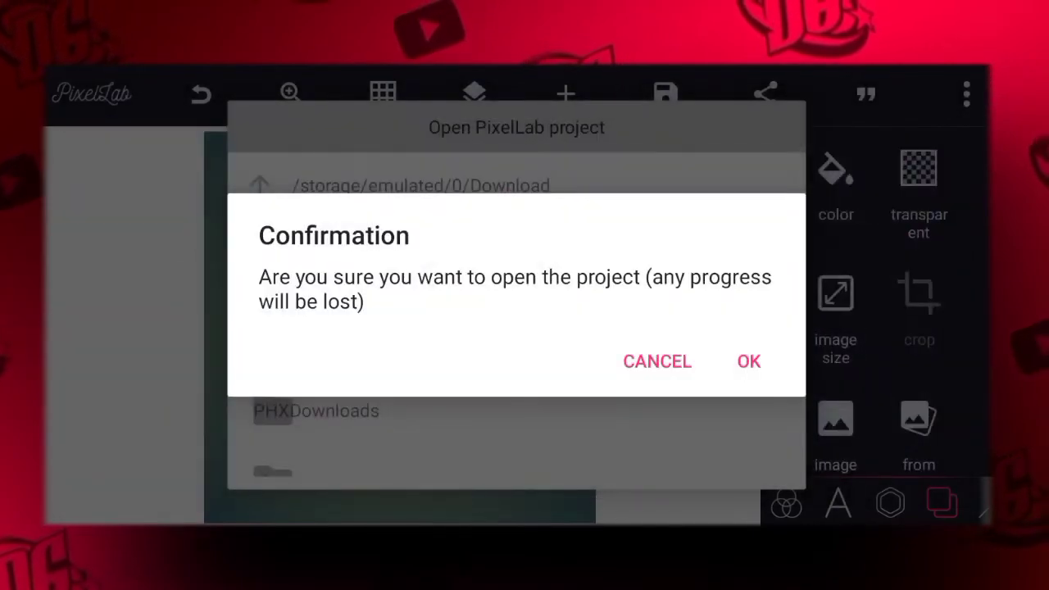
Step: Confirm opening the DIKO! project and select its lower Diko! text layer in the Layers list
left_click(745, 361)
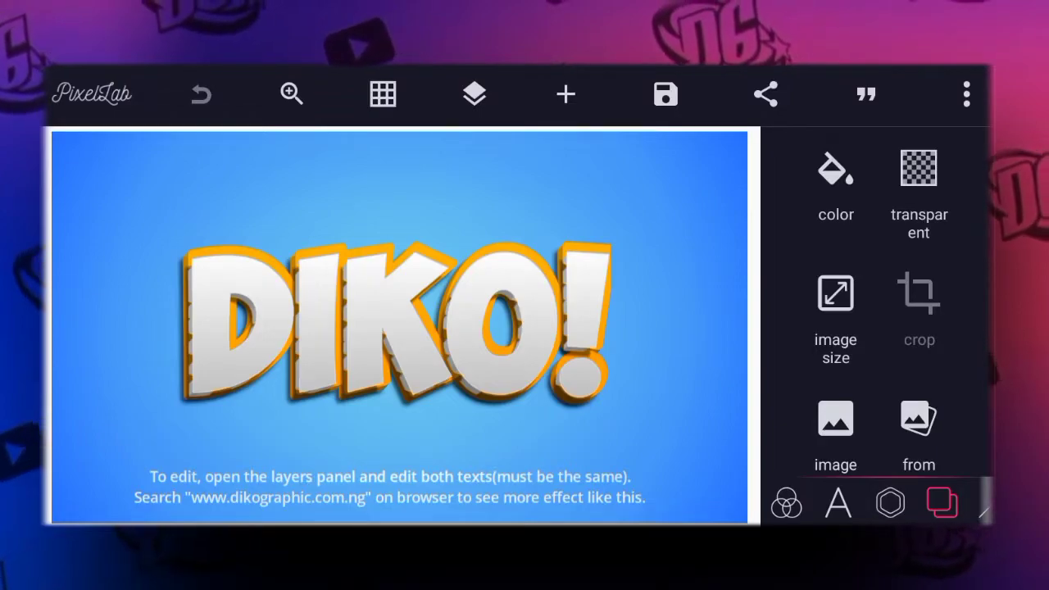
left_click(475, 94)
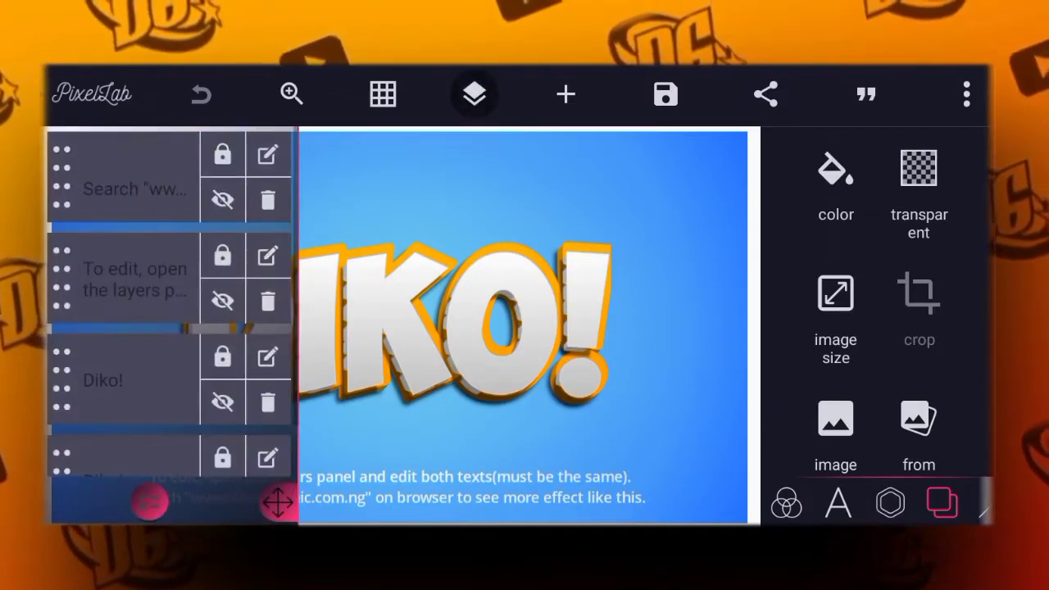
left_click(474, 94)
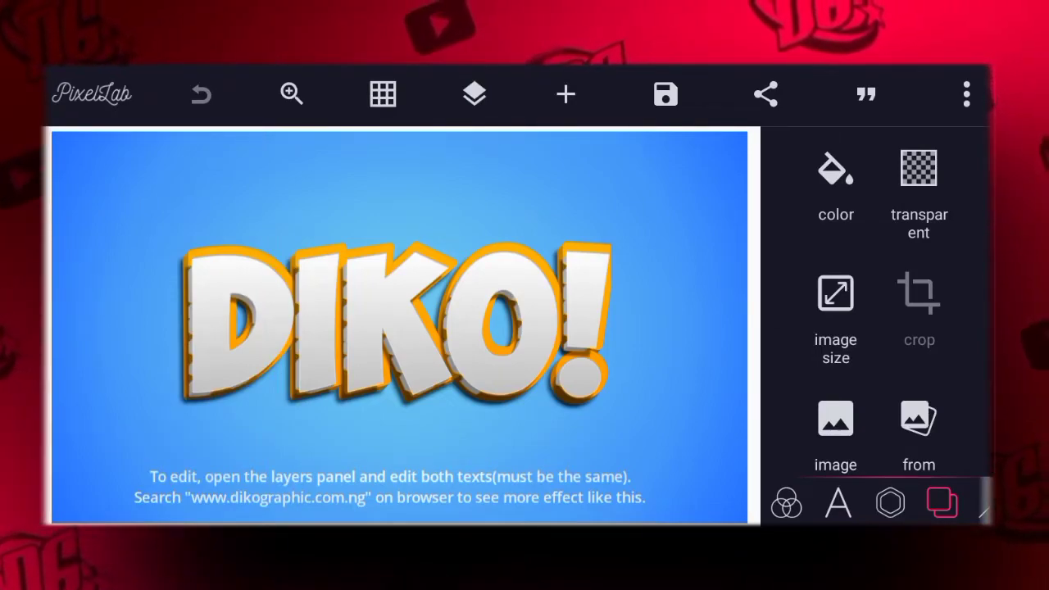
left_click(475, 94)
scroll(168, 328, "down", 1)
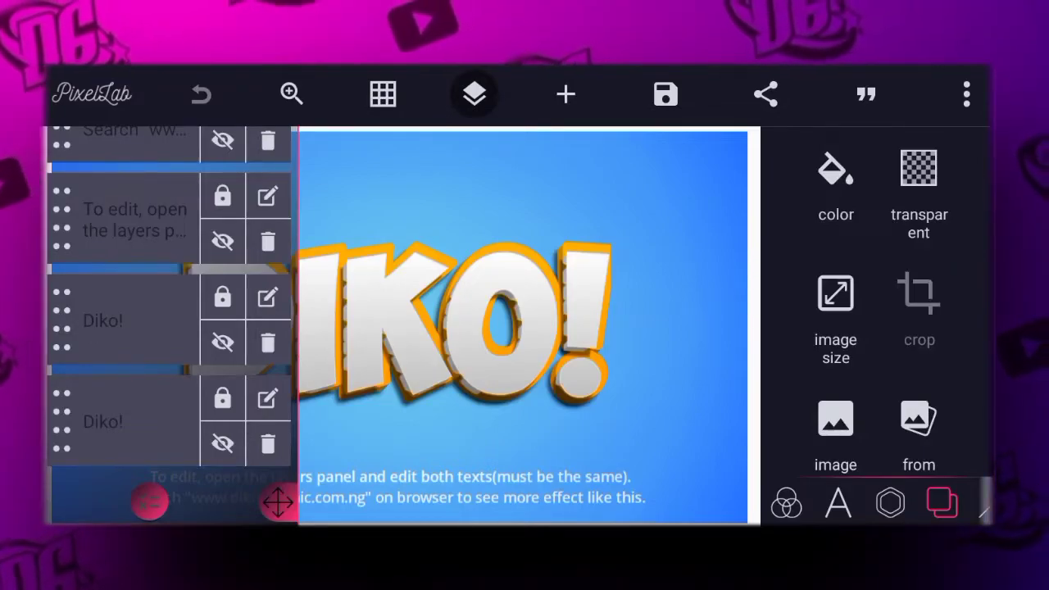
left_click(123, 321)
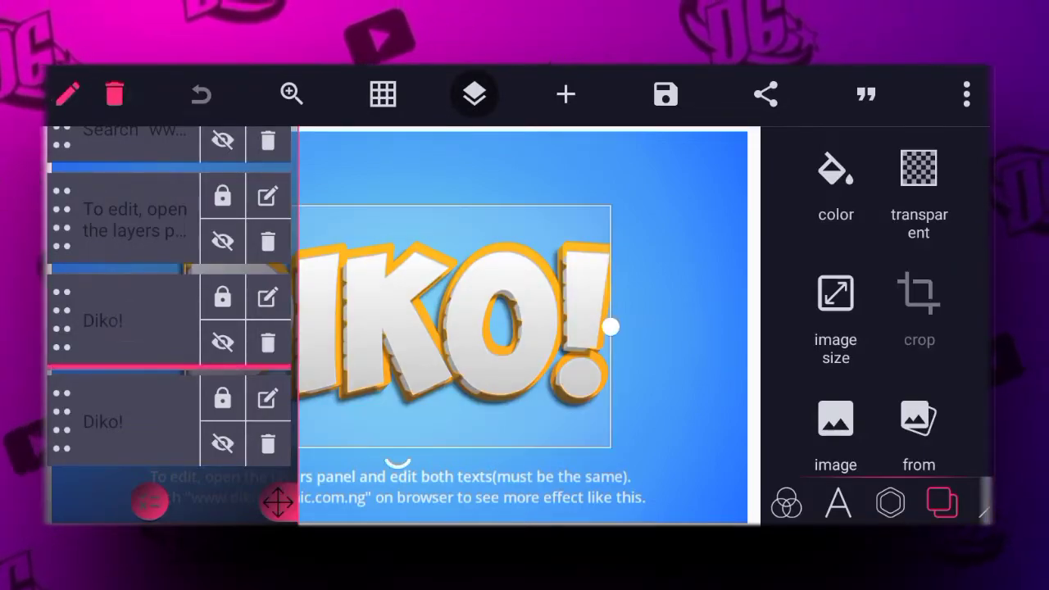
left_click(102, 403)
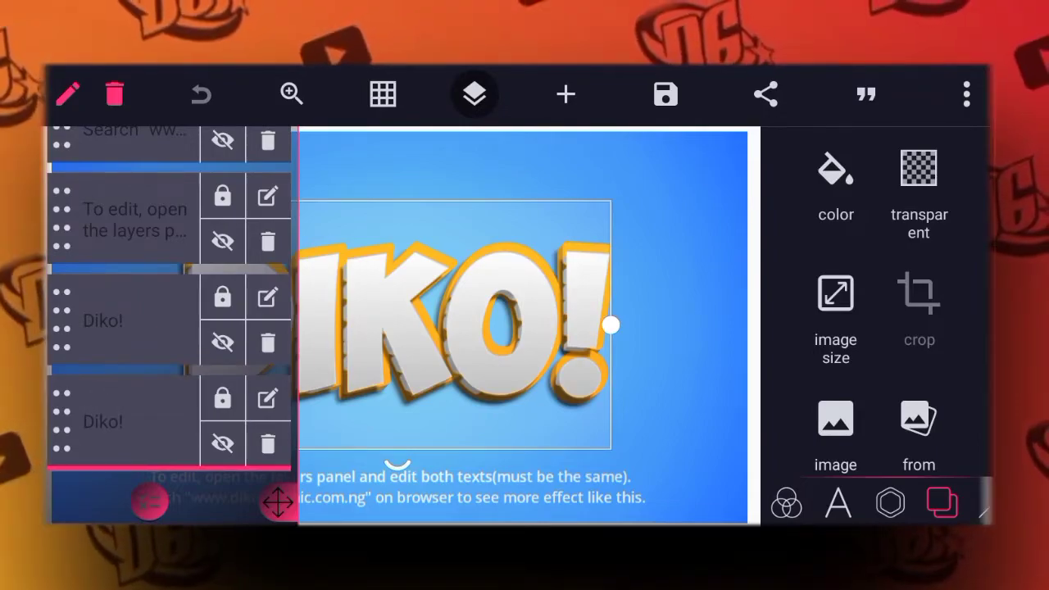
Step: Open the selected Diko! layer's text for editing with capitals enabled
left_click(474, 95)
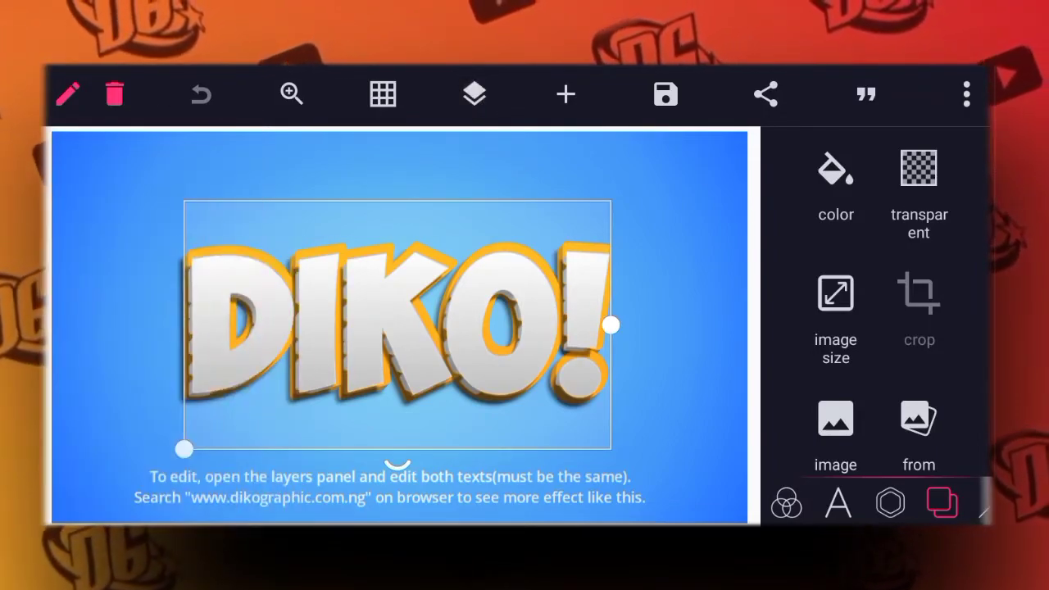
left_click(838, 503)
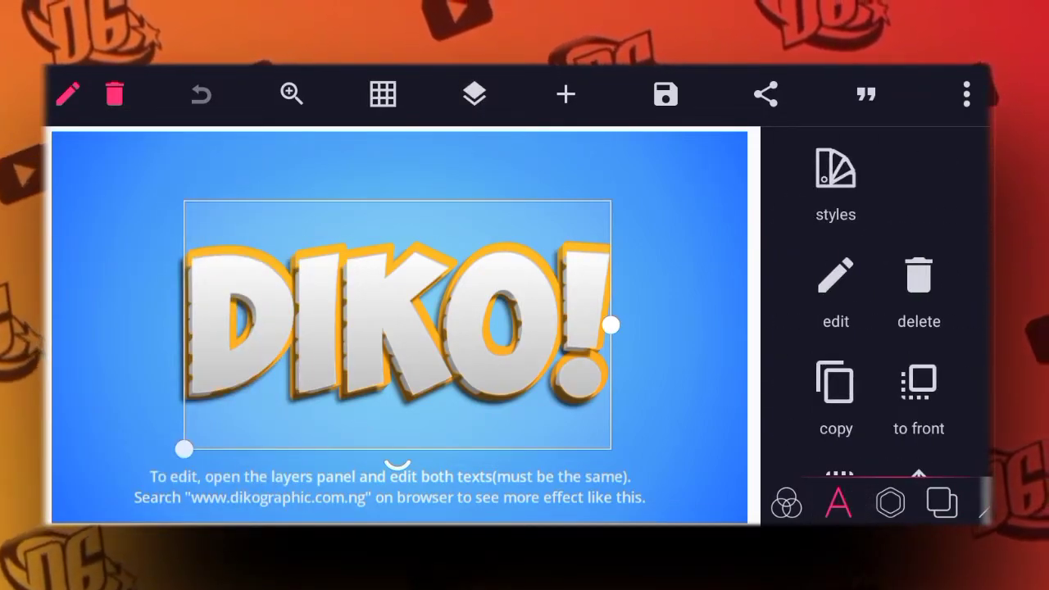
scroll(877, 328, "down", 3)
scroll(877, 328, "down", 2)
scroll(877, 328, "up", 5)
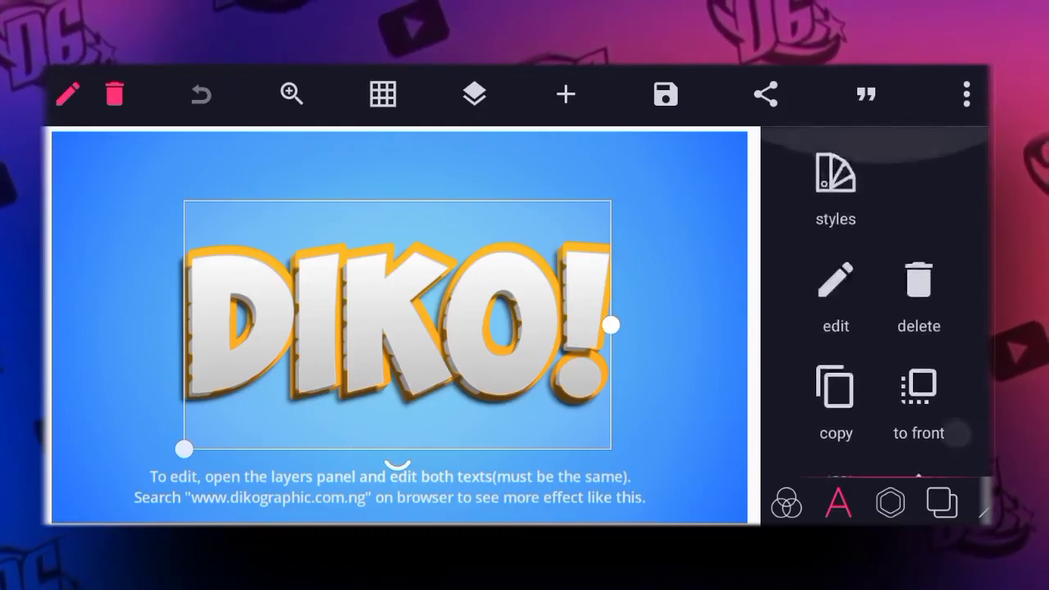
left_click(836, 287)
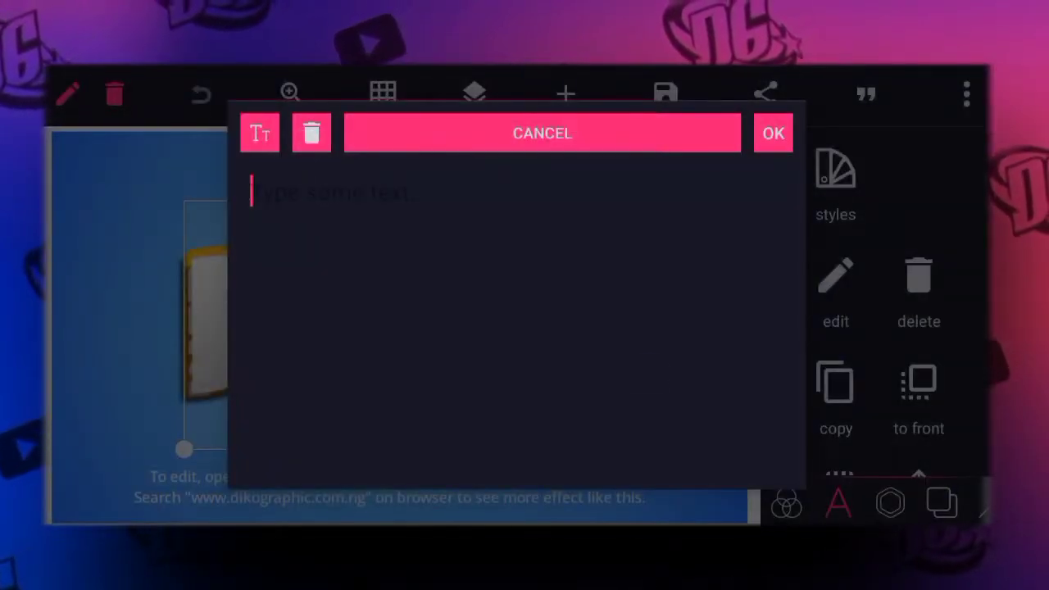
left_click(651, 374)
left_click(131, 443)
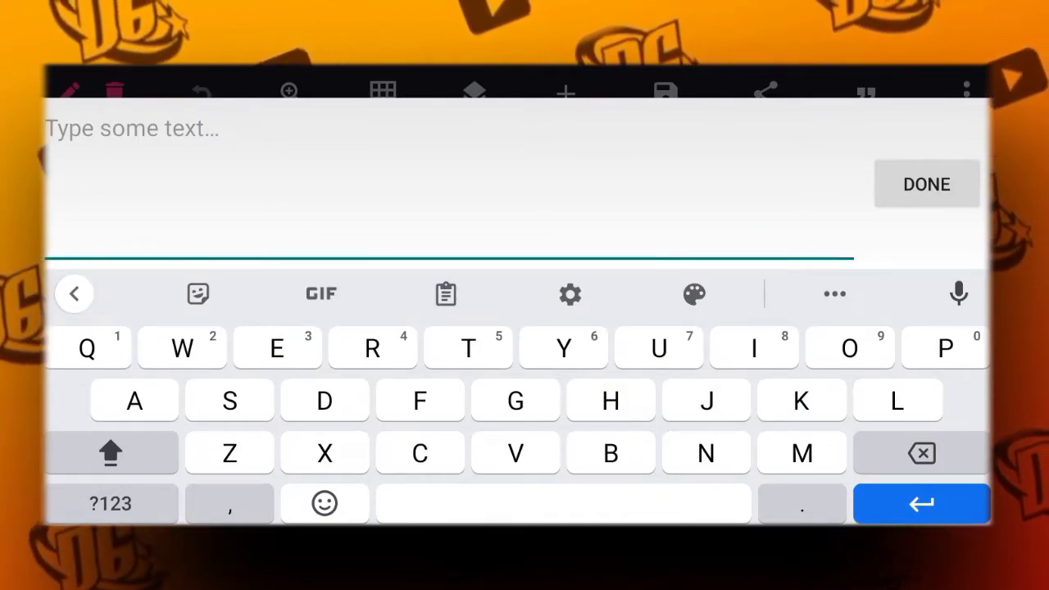
Step: Replace the layer's text with DIGIT and apply it
left_click(324, 401)
left_click(754, 349)
type("DIG")
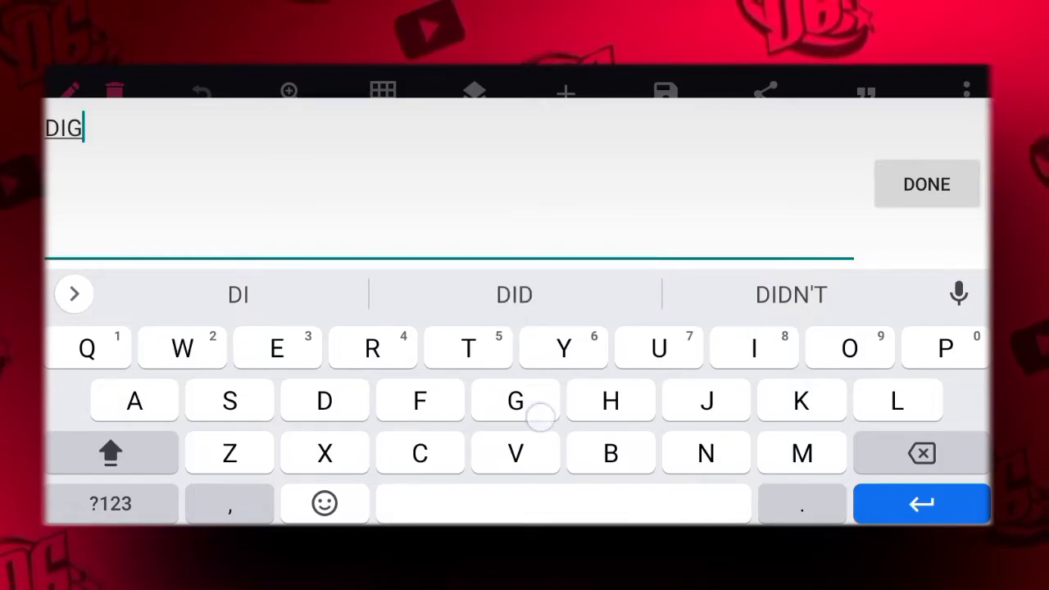
left_click(754, 349)
left_click(468, 348)
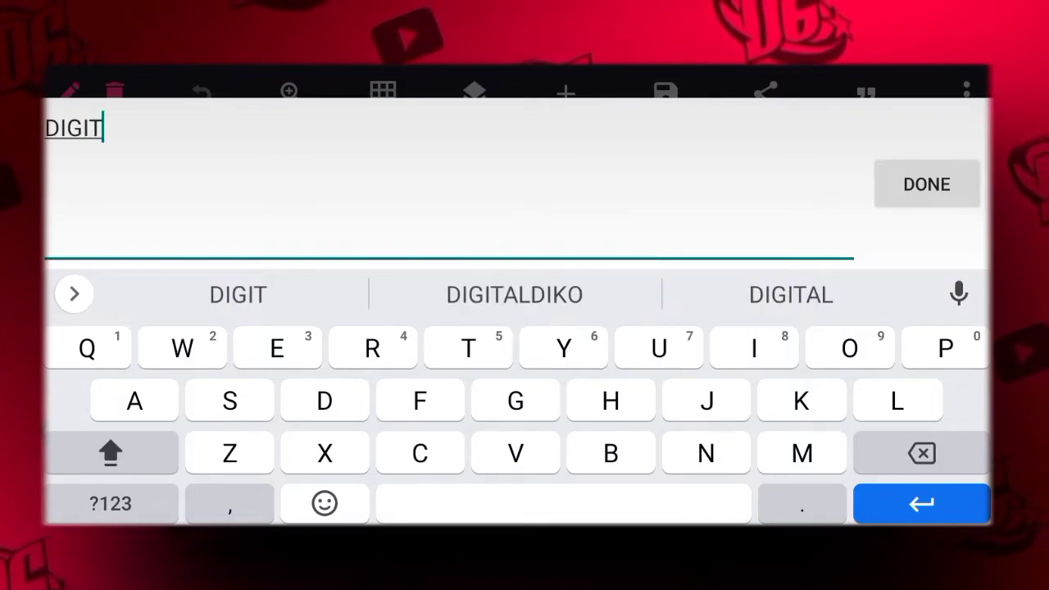
left_click(927, 185)
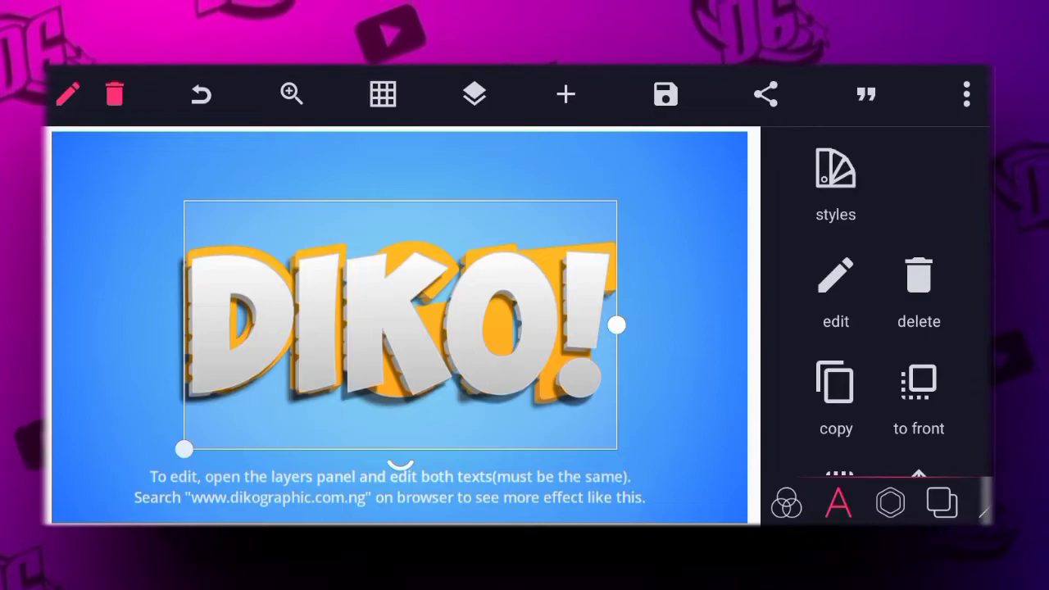
Step: Select the remaining Diko! layer and open its text for editing in capitals
left_click(475, 95)
left_click_drag(106, 363, 105, 299)
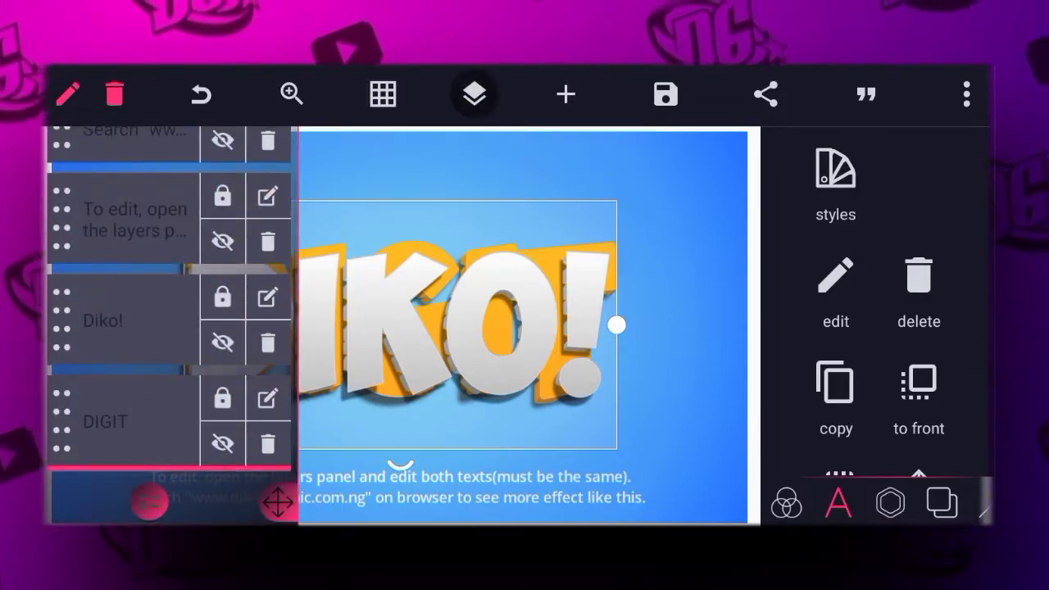
left_click(475, 99)
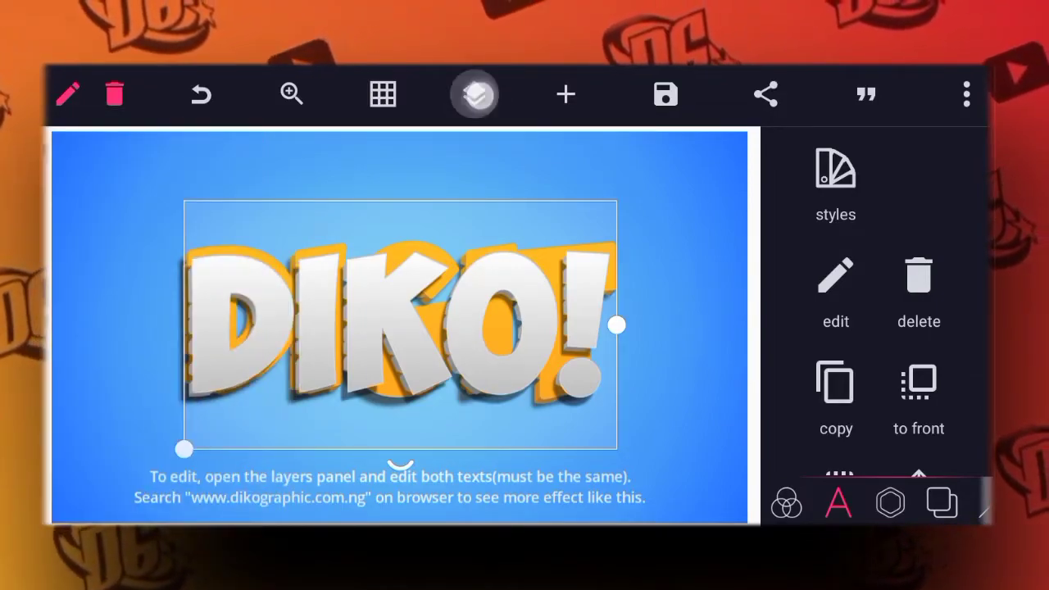
left_click(475, 94)
left_click_drag(82, 290, 126, 322)
left_click(474, 94)
left_click_drag(919, 403, 919, 369)
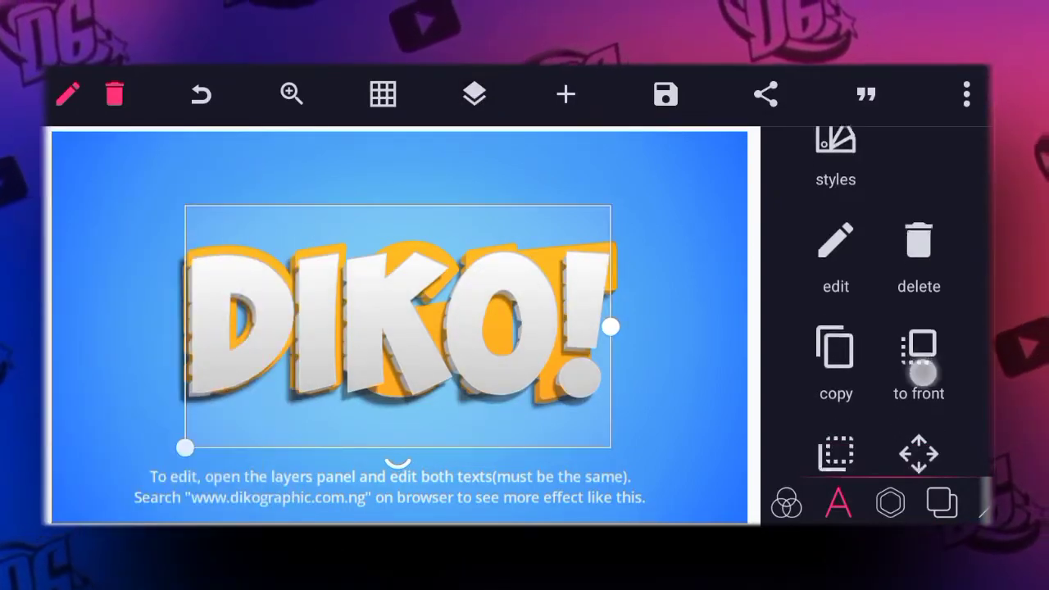
left_click(836, 246)
left_click(648, 371)
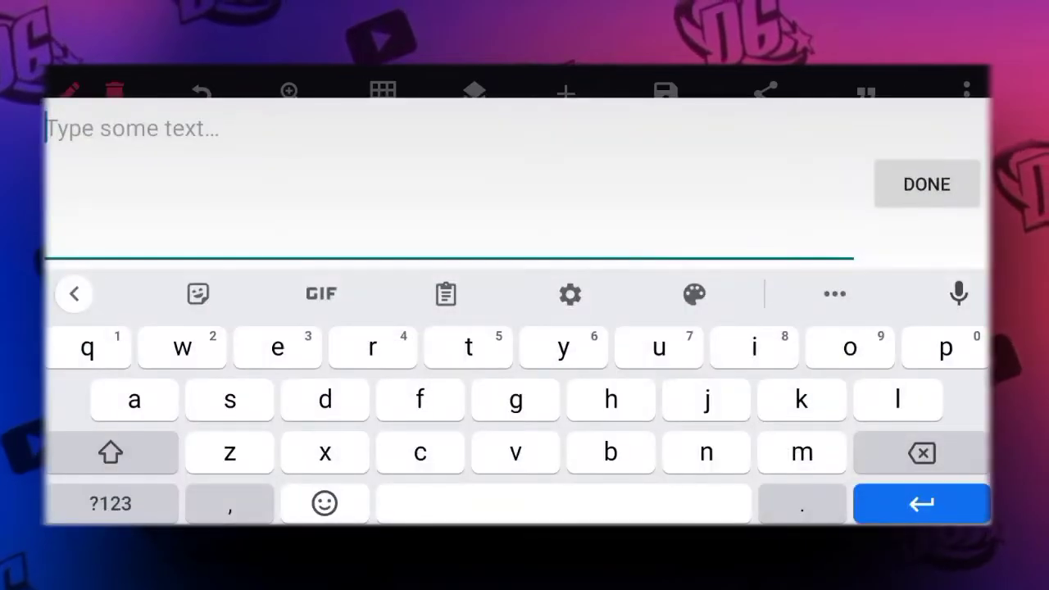
left_click(116, 452)
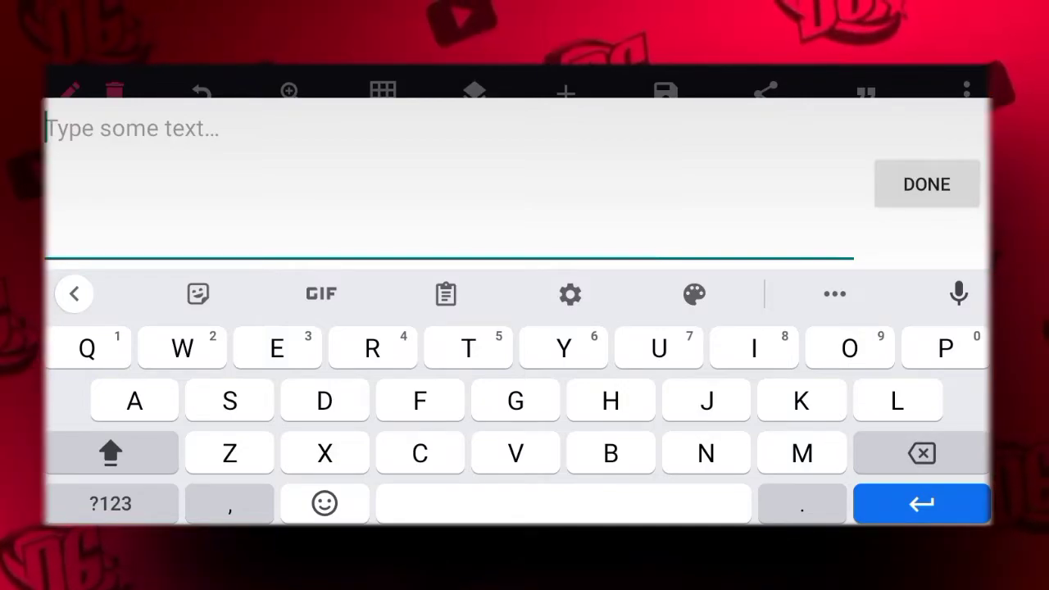
Step: Retype the second layer's text as DIGIT, apply it and preview the result
left_click(153, 446)
left_click(154, 447)
type("DITI")
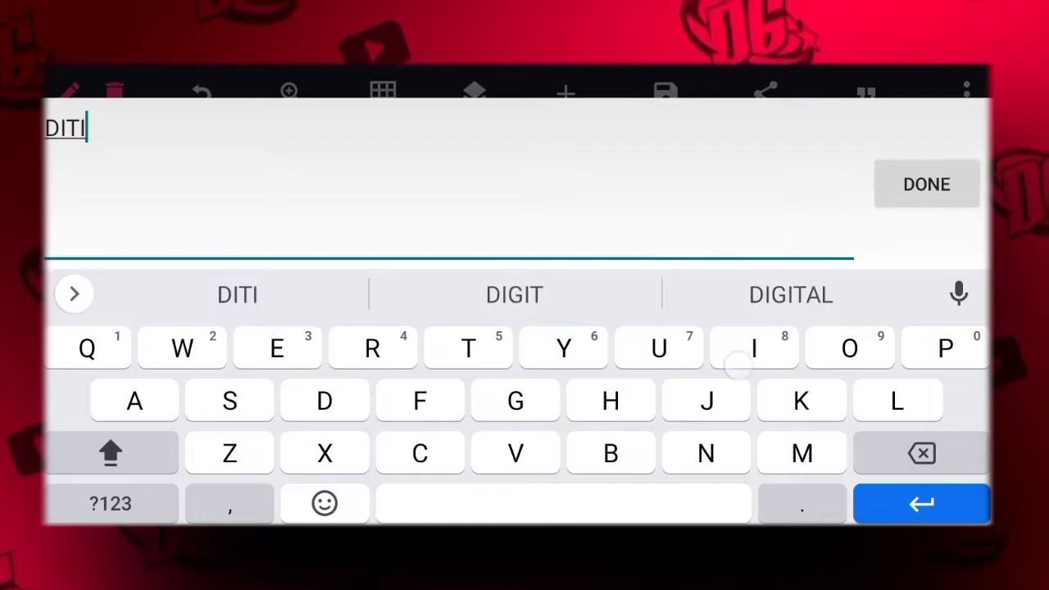
left_click(921, 454)
type("G")
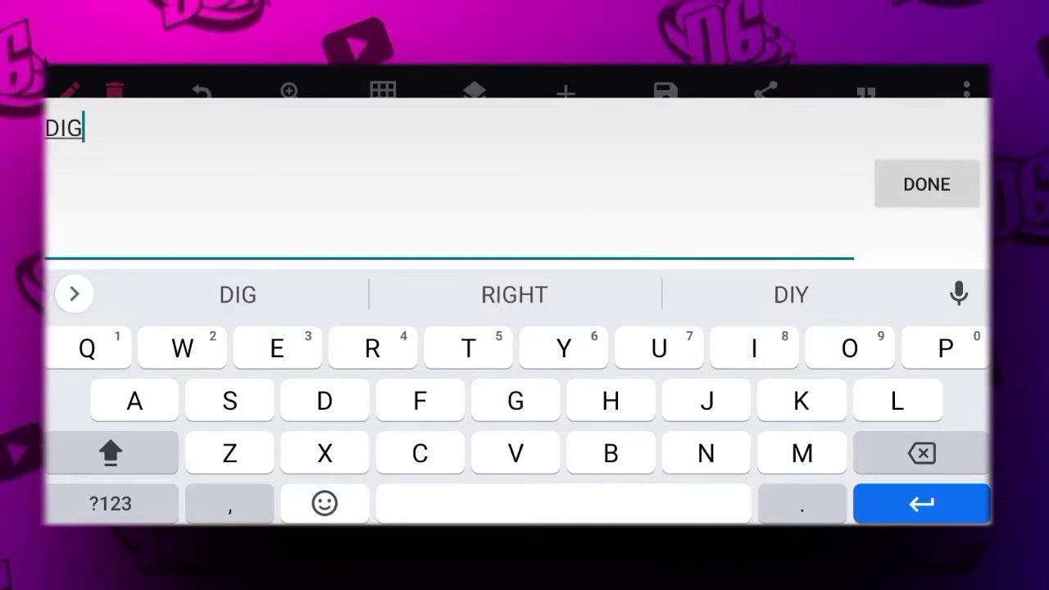
type("IT")
key("Return")
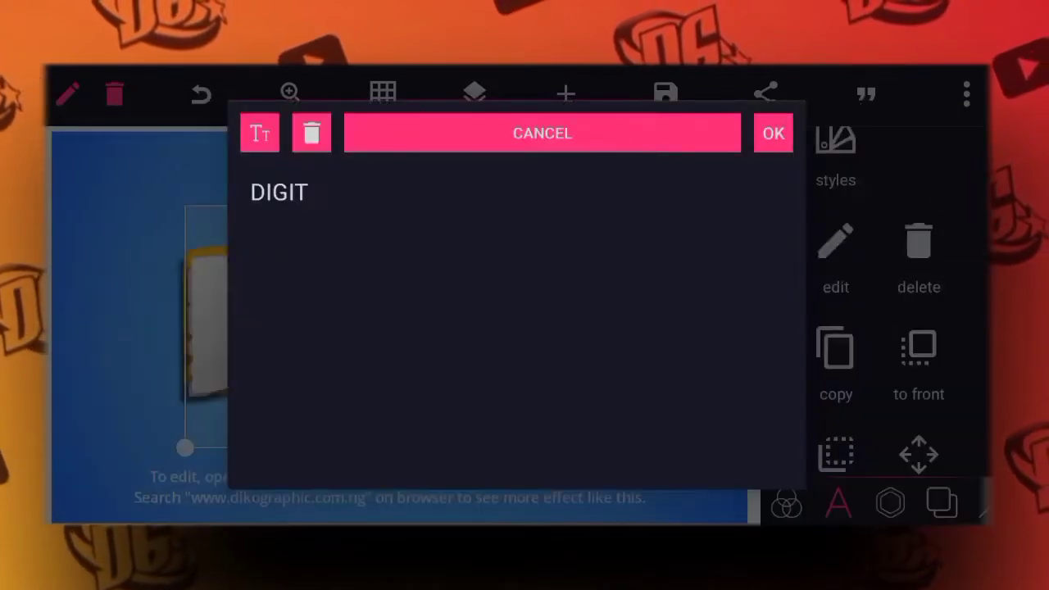
left_click(773, 133)
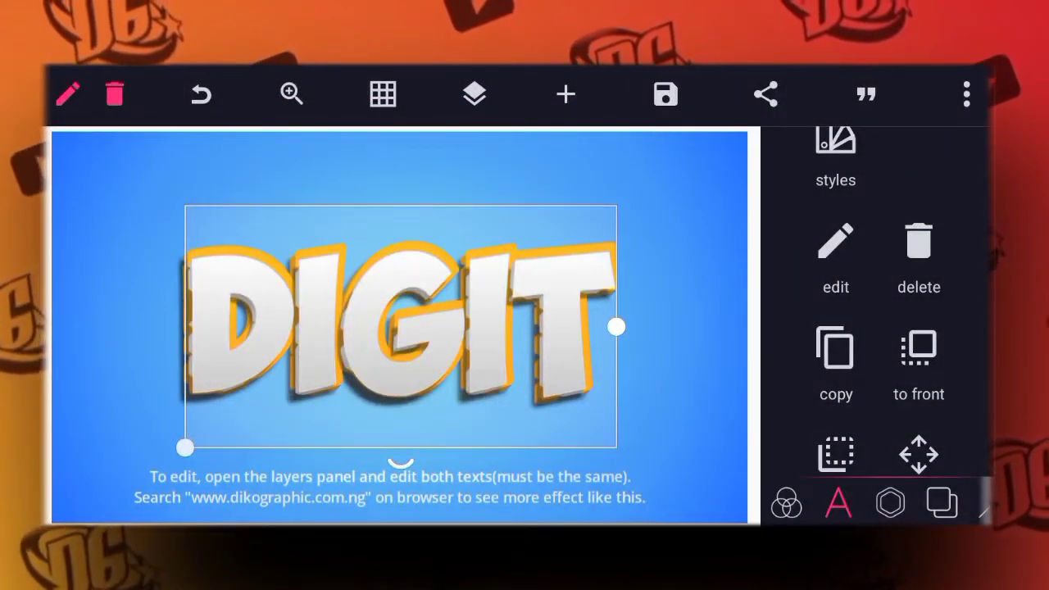
left_click(690, 350)
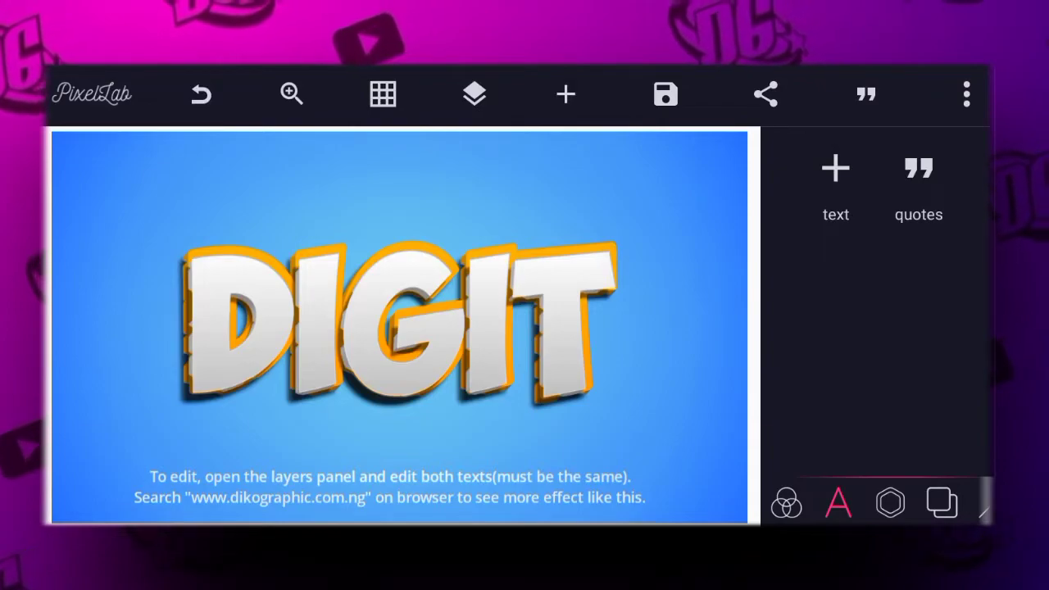
Step: Change the first DIGIT text layer to read DIKO
left_click(475, 94)
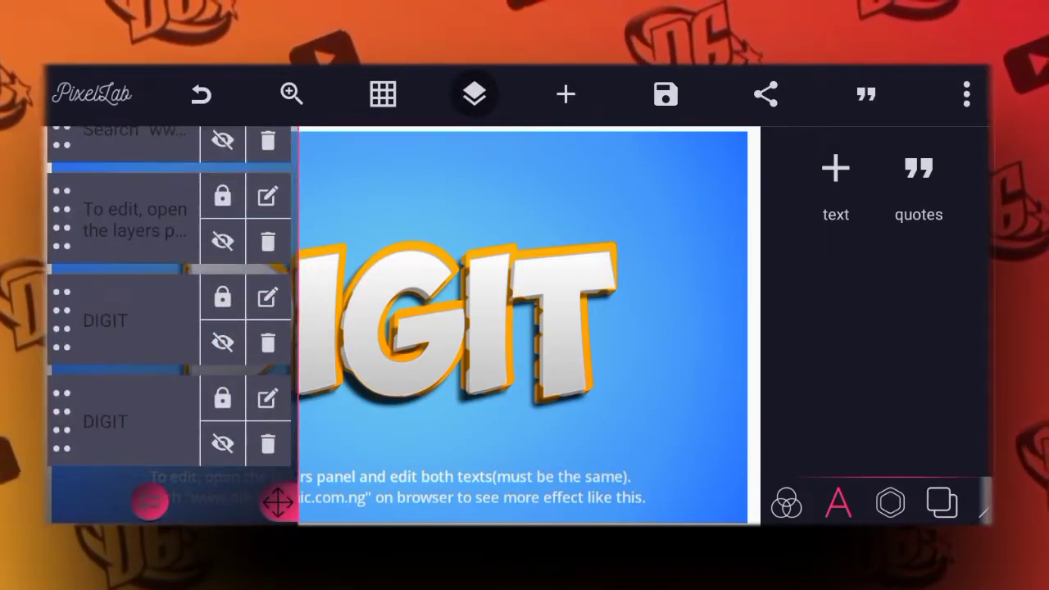
left_click(123, 321)
left_click(475, 94)
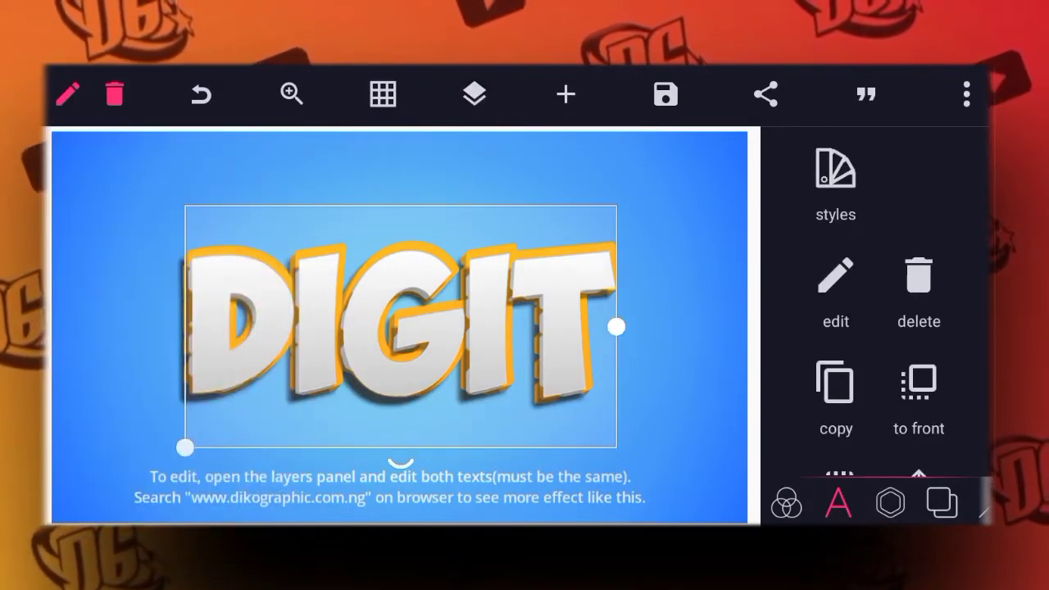
left_click(836, 286)
left_click(311, 135)
left_click(627, 405)
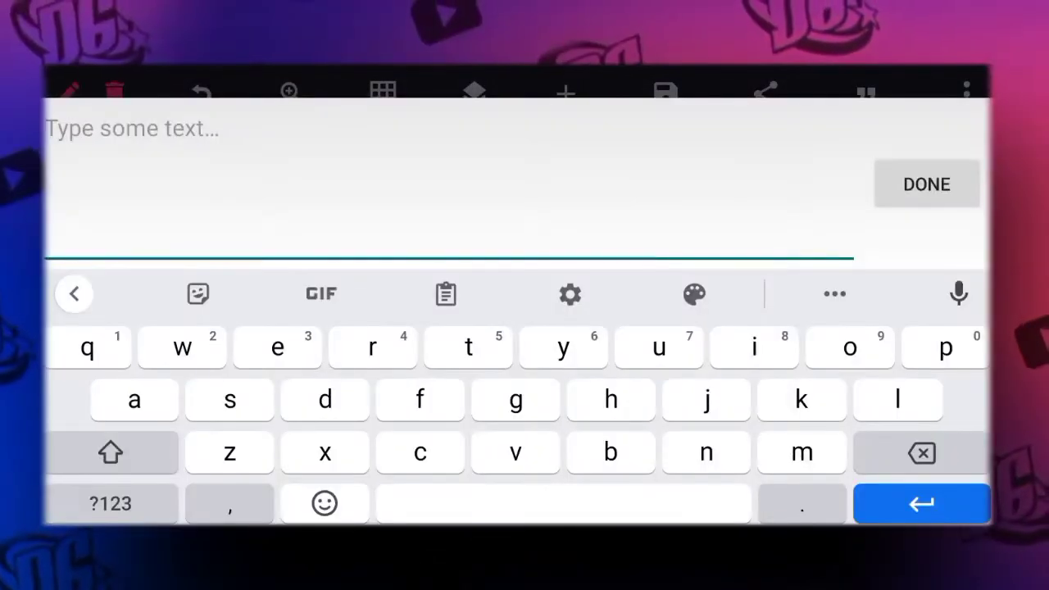
left_click(115, 453)
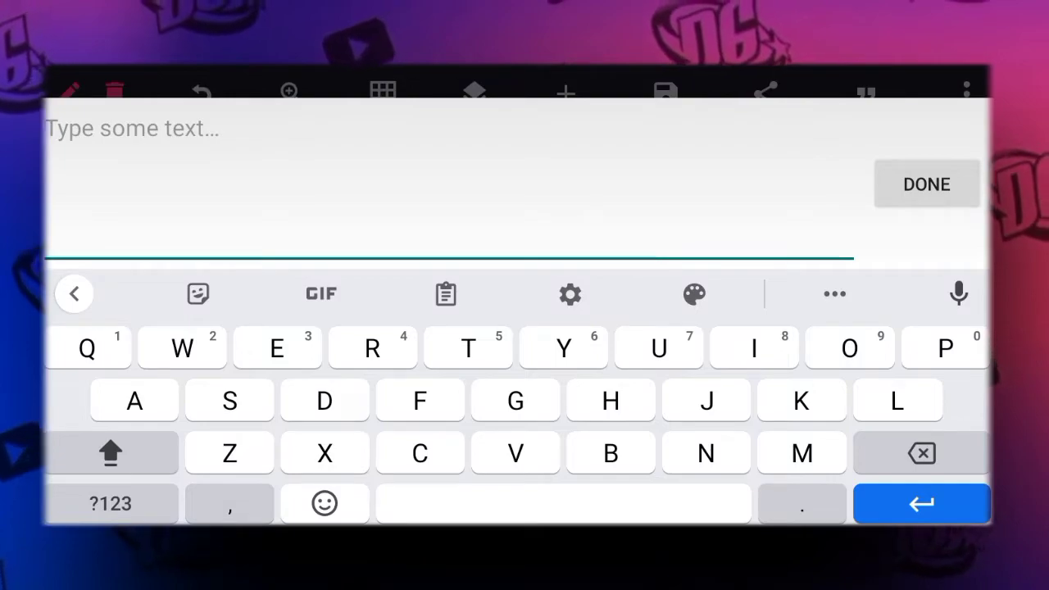
type("D")
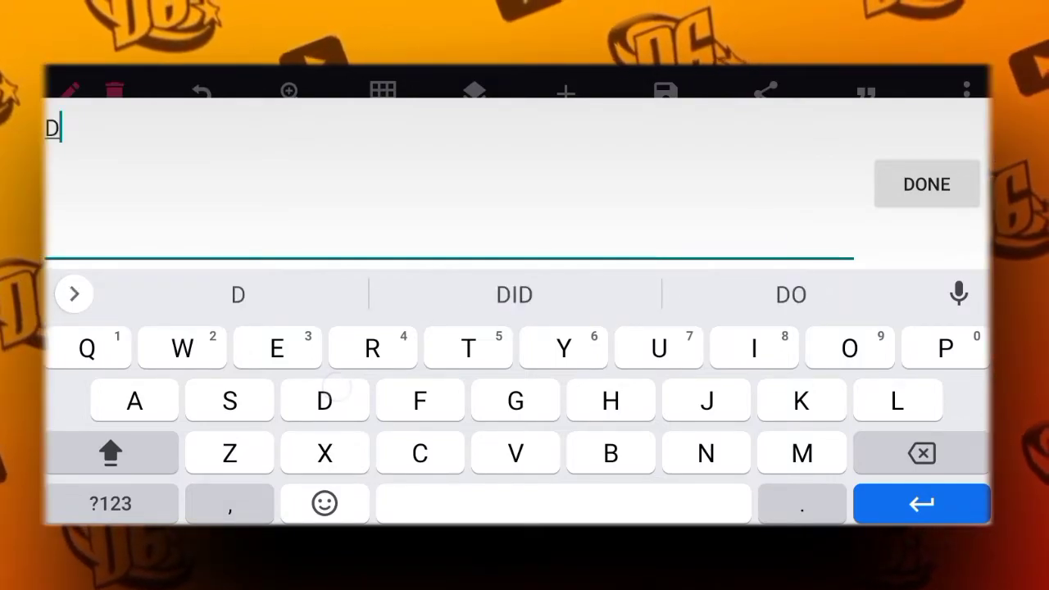
type("IKO")
left_click(927, 197)
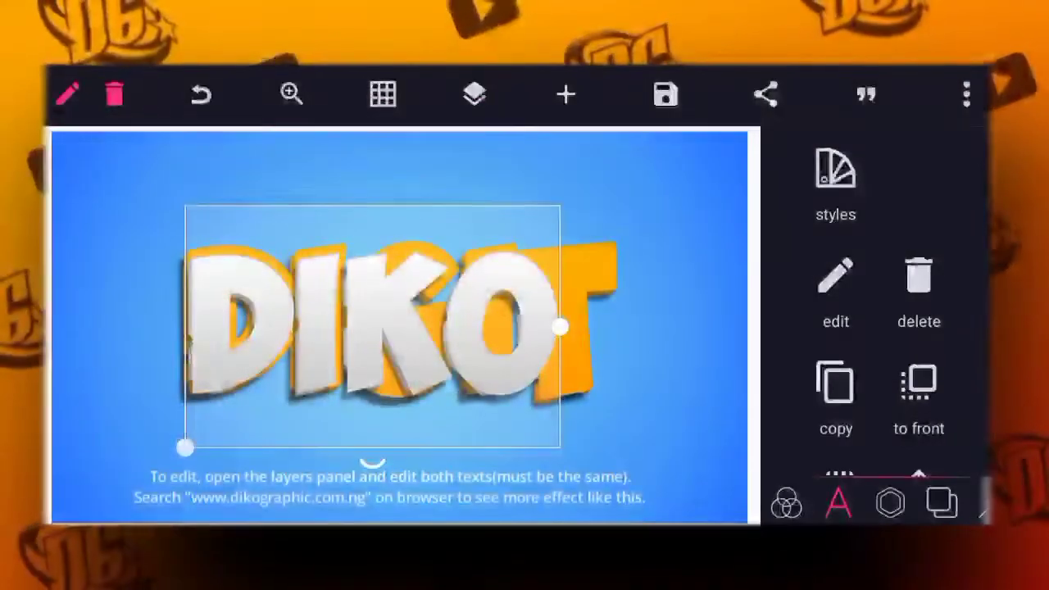
Step: Change the other DIGIT text layer to read DIKO as well
left_click(476, 103)
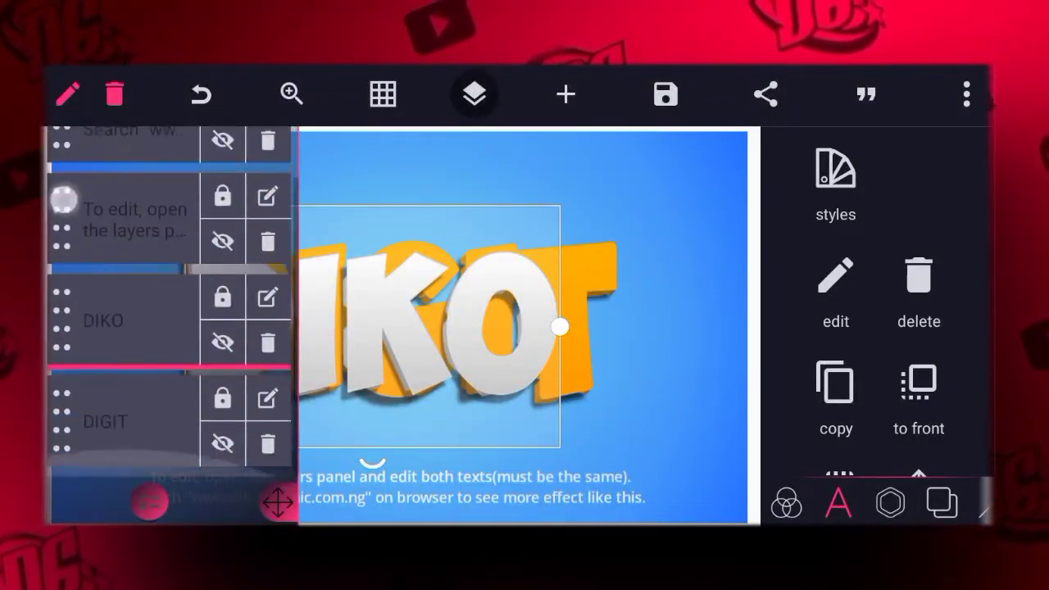
left_click(154, 422)
left_click(835, 278)
left_click(299, 144)
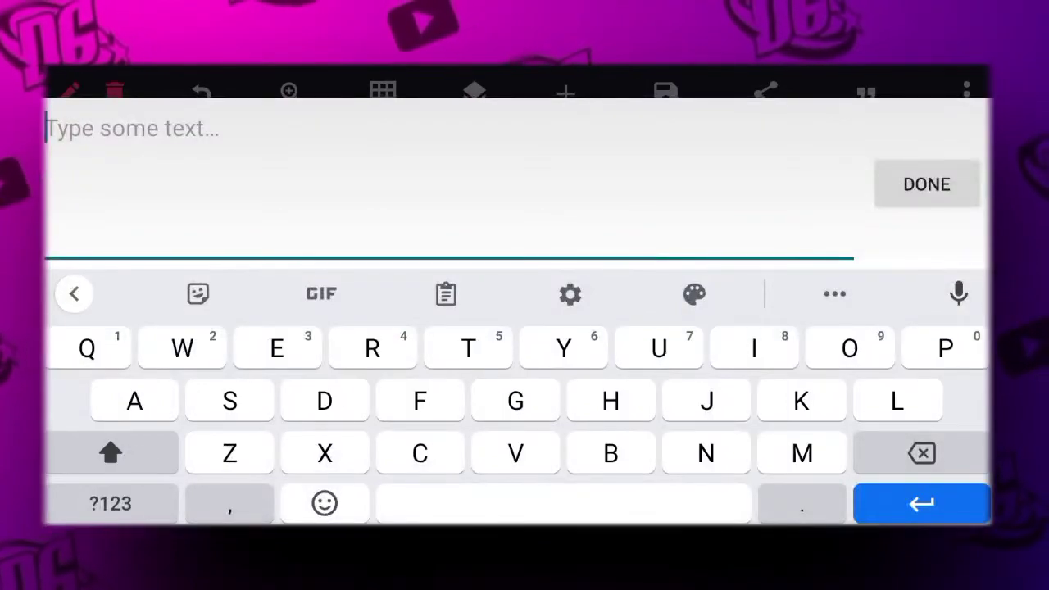
type("DIKO")
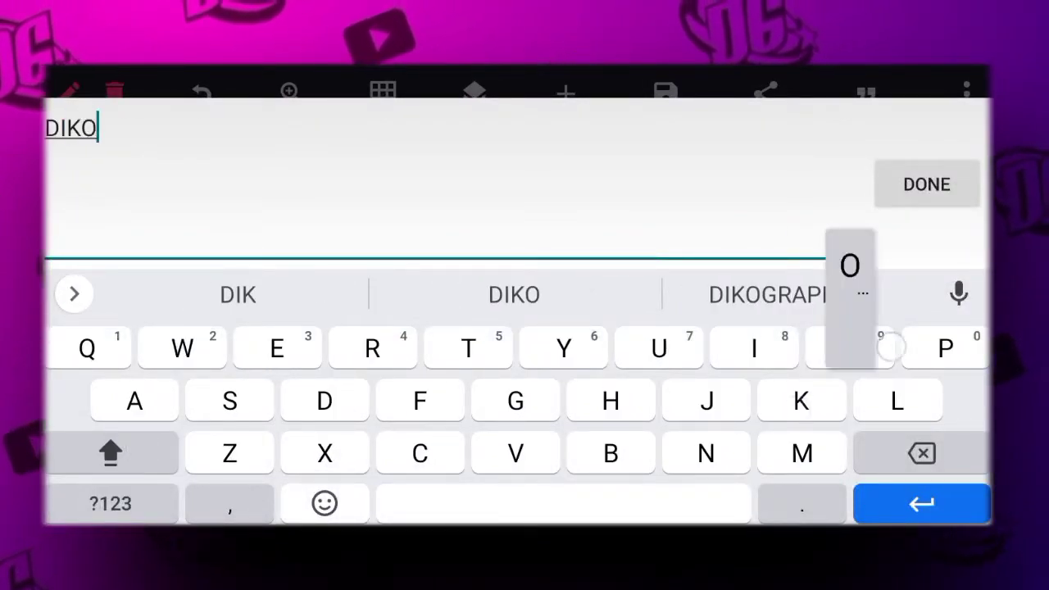
left_click(927, 184)
left_click(773, 133)
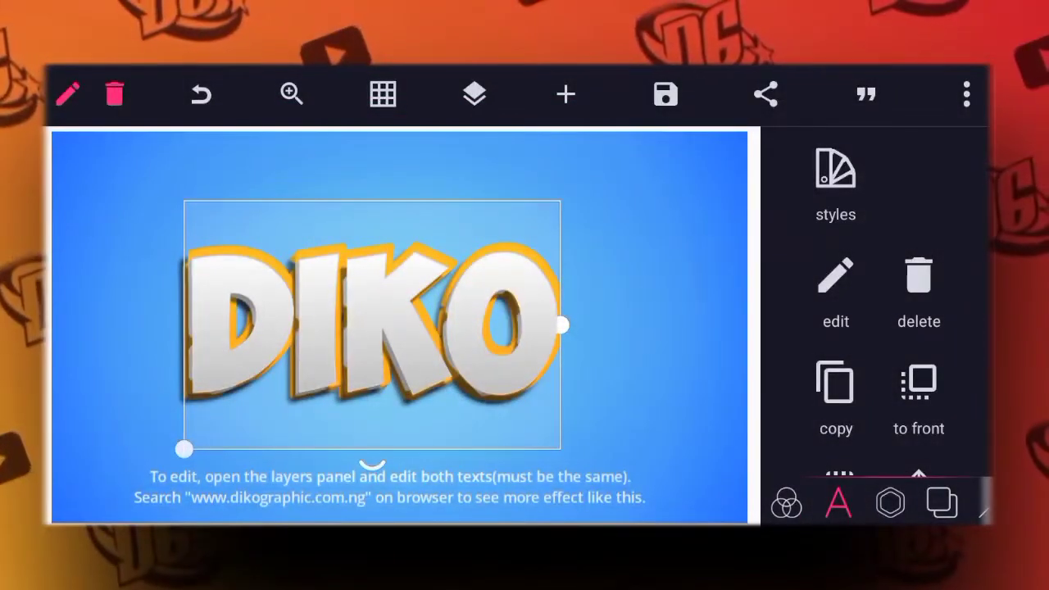
Step: Duplicate the DIKO layer and retype the copy as Tv
left_click(836, 383)
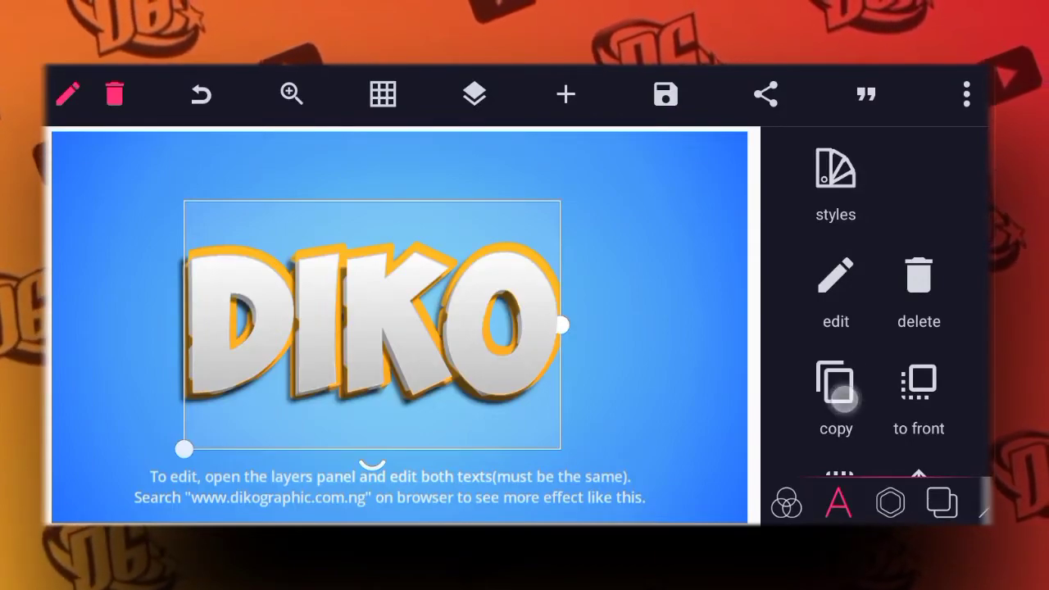
left_click(836, 278)
left_click(311, 133)
left_click(645, 384)
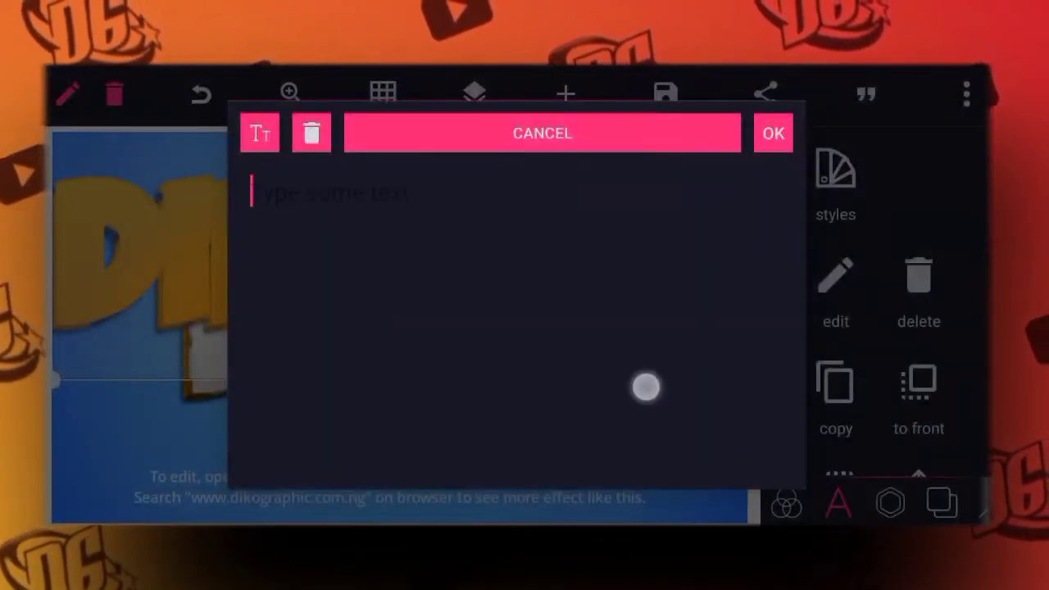
type("Tv")
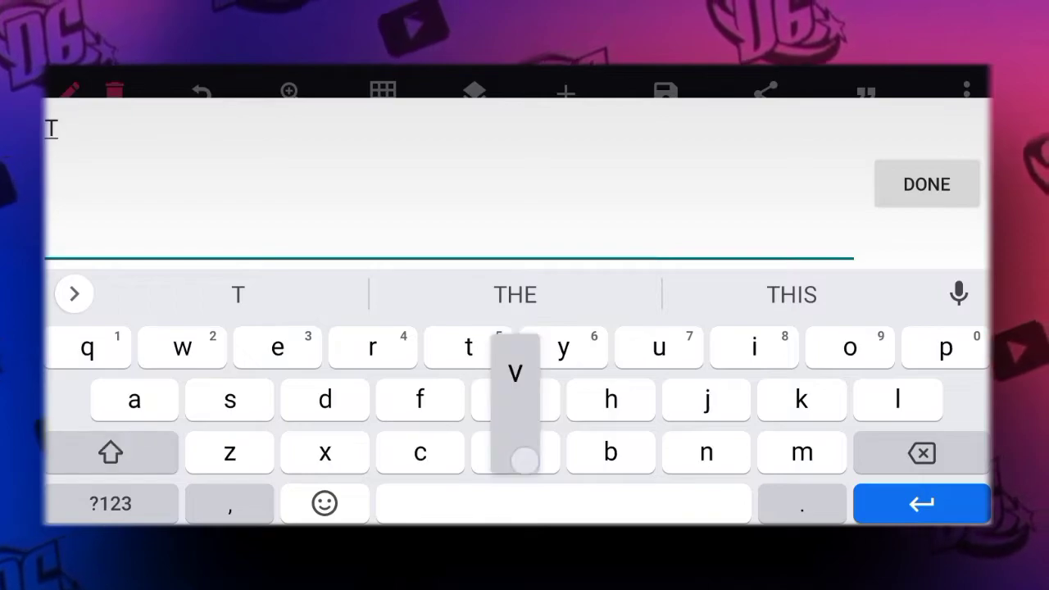
left_click(927, 184)
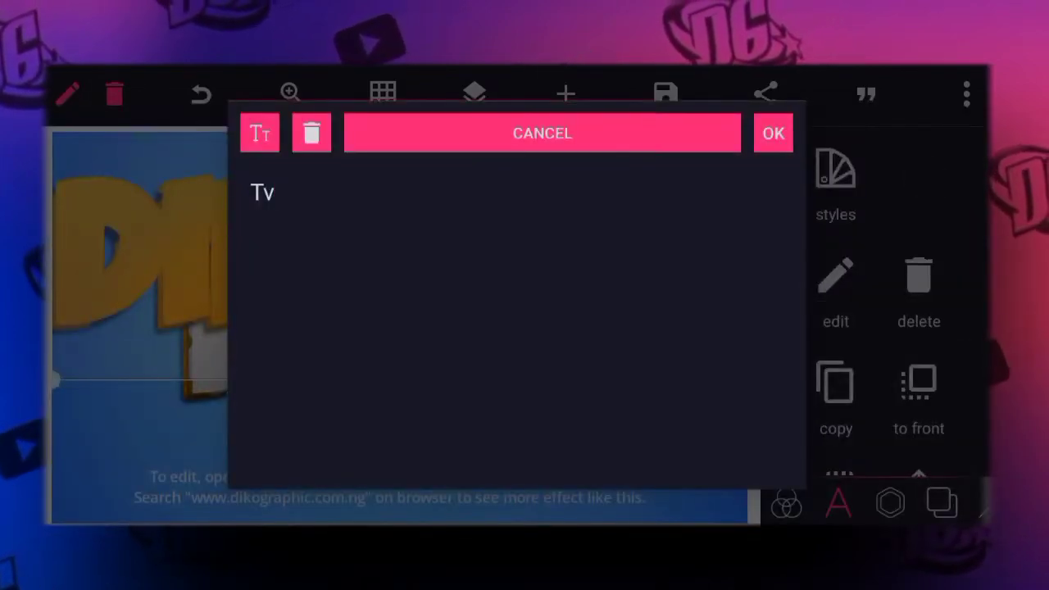
left_click(773, 133)
Step: Shrink the TV text to size 72 and position it just below the O of DIKO
mouse_move(210, 347)
left_mouse_down()
mouse_move(595, 363)
mouse_move(459, 403)
mouse_move(526, 400)
left_mouse_up()
left_click_drag(961, 399, 962, 131)
left_click_drag(950, 361, 950, 306)
left_click(918, 244)
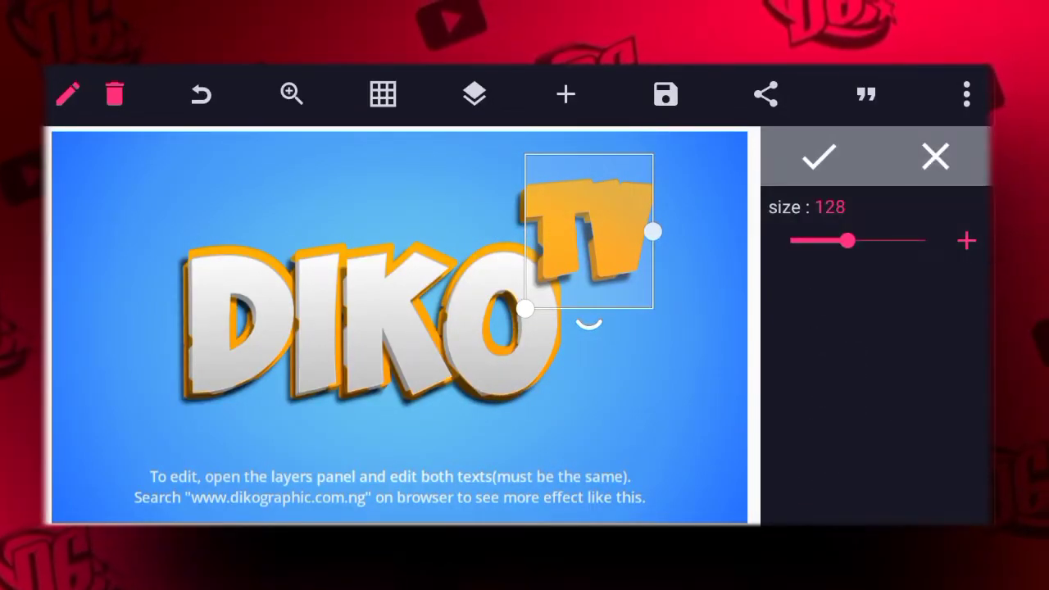
left_click_drag(846, 246, 840, 286)
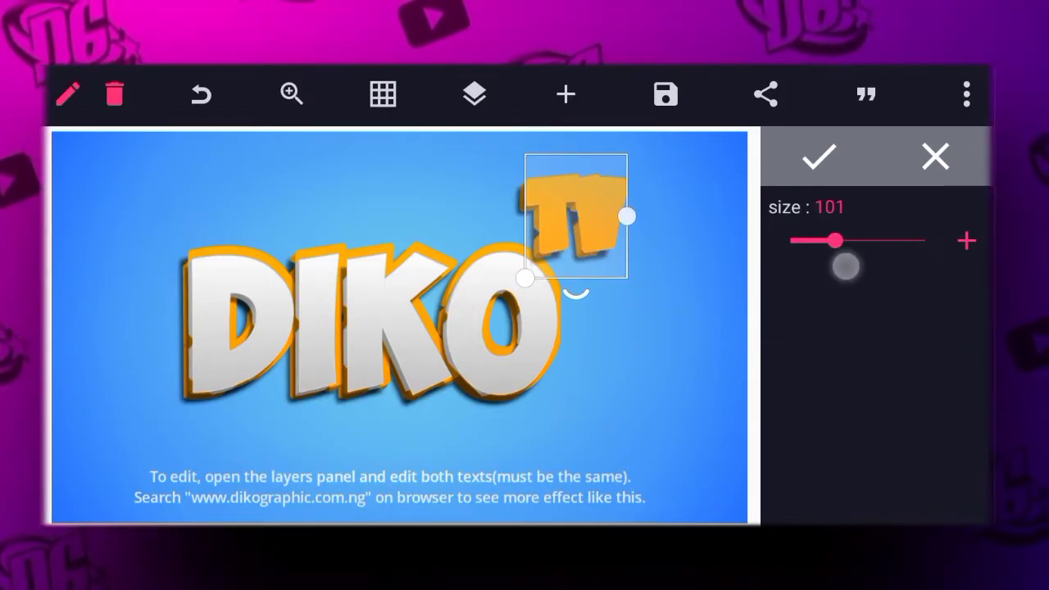
mouse_move(590, 258)
left_mouse_down()
mouse_move(568, 478)
mouse_move(590, 472)
left_mouse_up()
left_click_drag(837, 253, 822, 246)
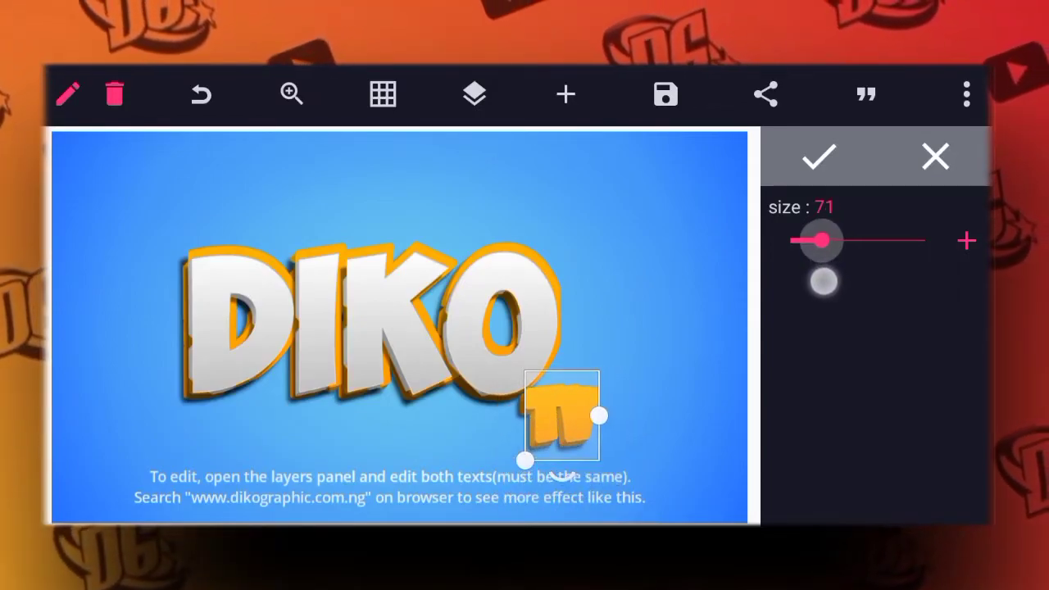
left_click_drag(541, 447, 487, 451)
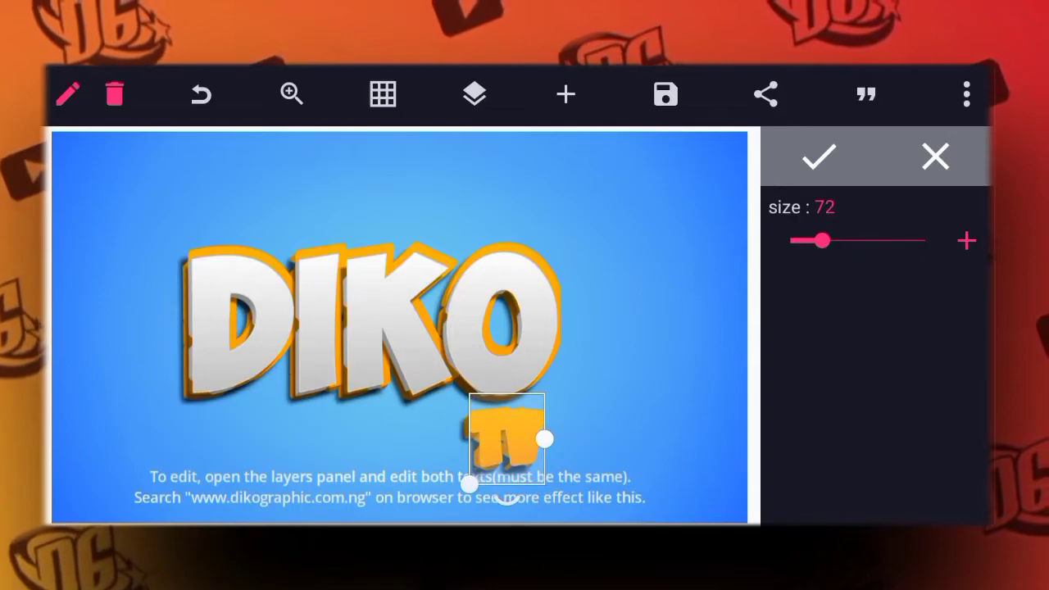
left_click(677, 405)
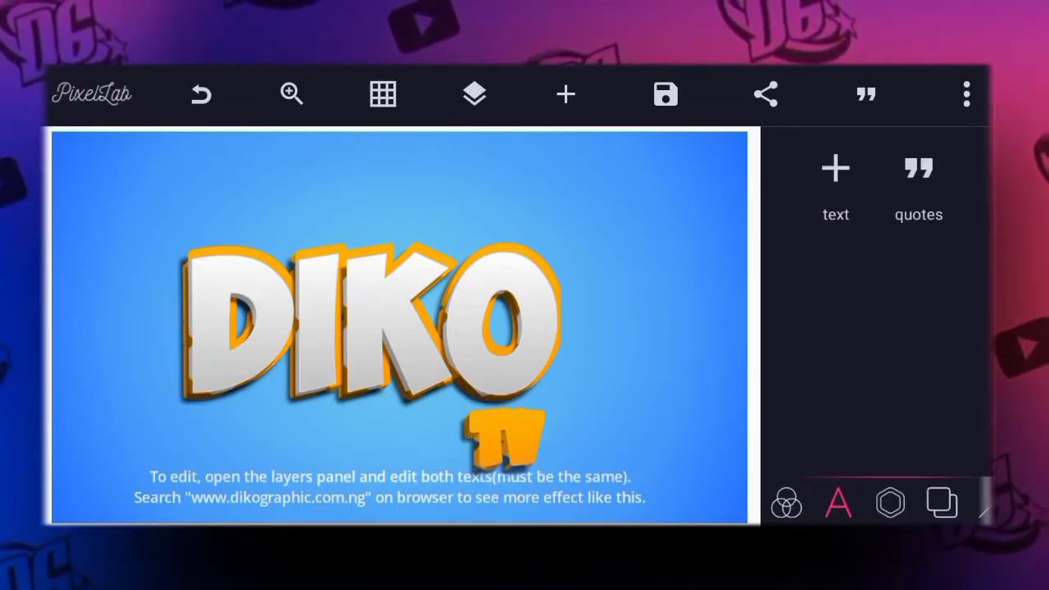
Step: Retype the selected DIKO text layer as 'TV' and confirm it onto the canvas
left_click(373, 326)
left_click(836, 274)
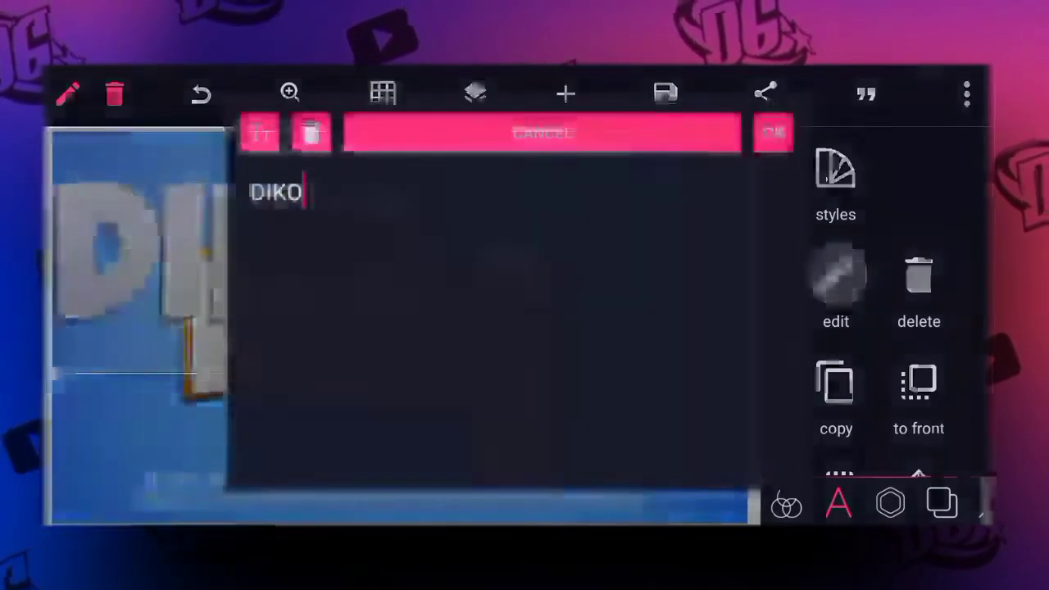
left_click(303, 131)
left_click(610, 389)
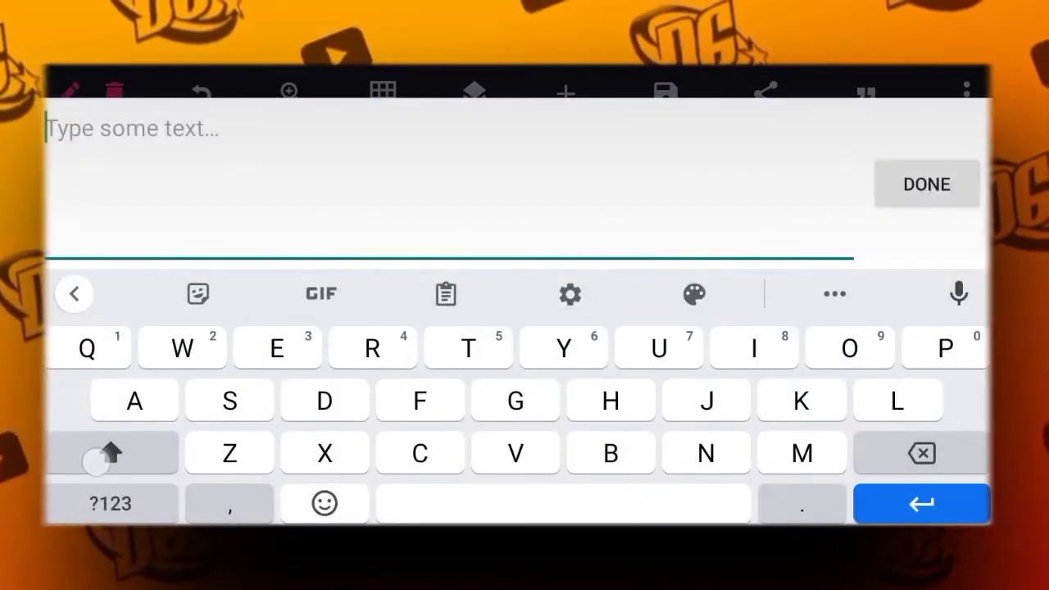
type("TV")
left_click(916, 169)
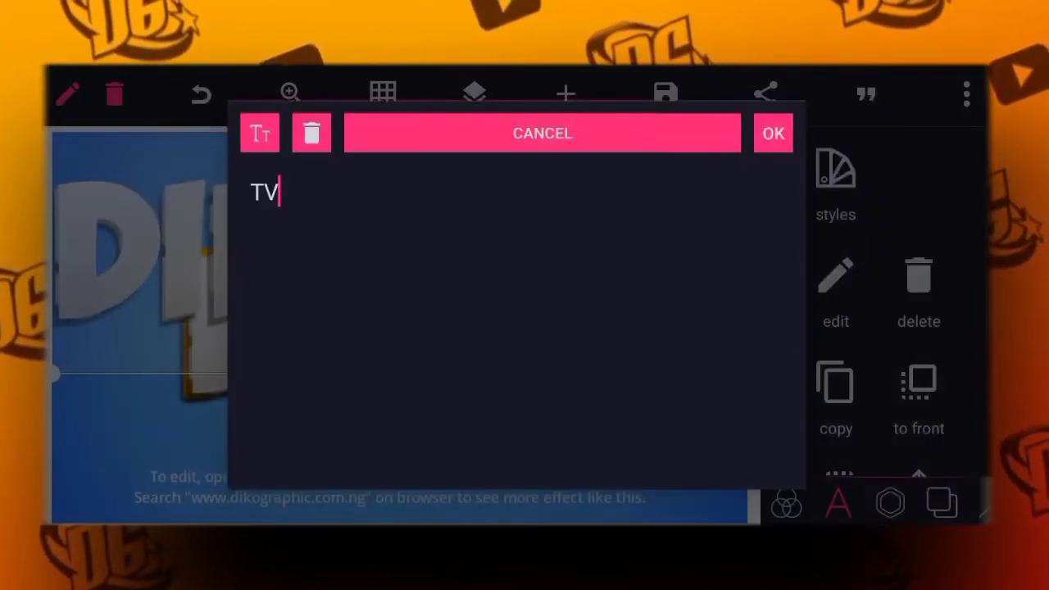
left_click(264, 191)
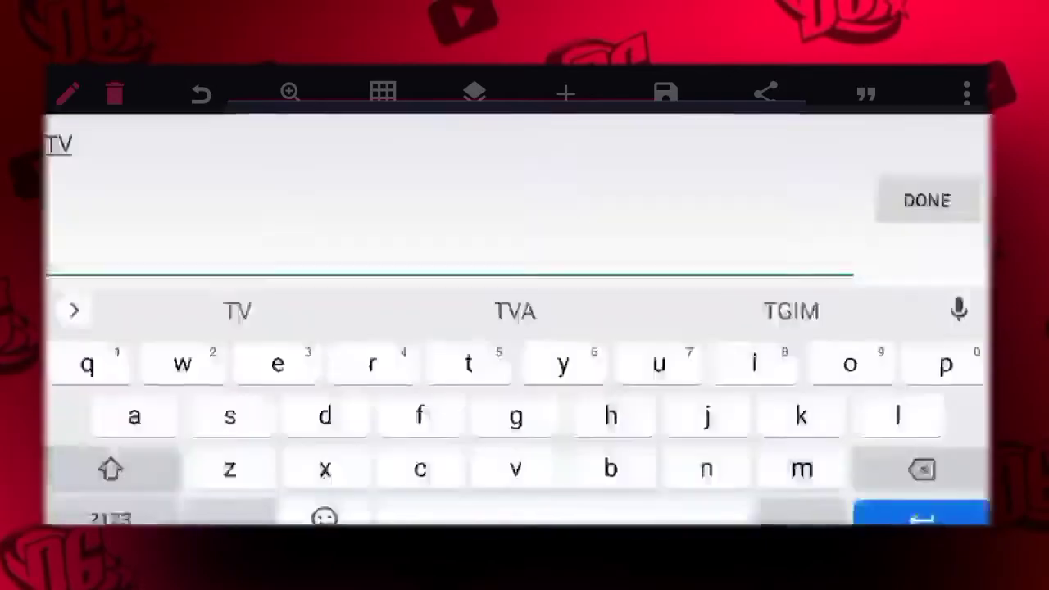
type("v")
left_click(934, 178)
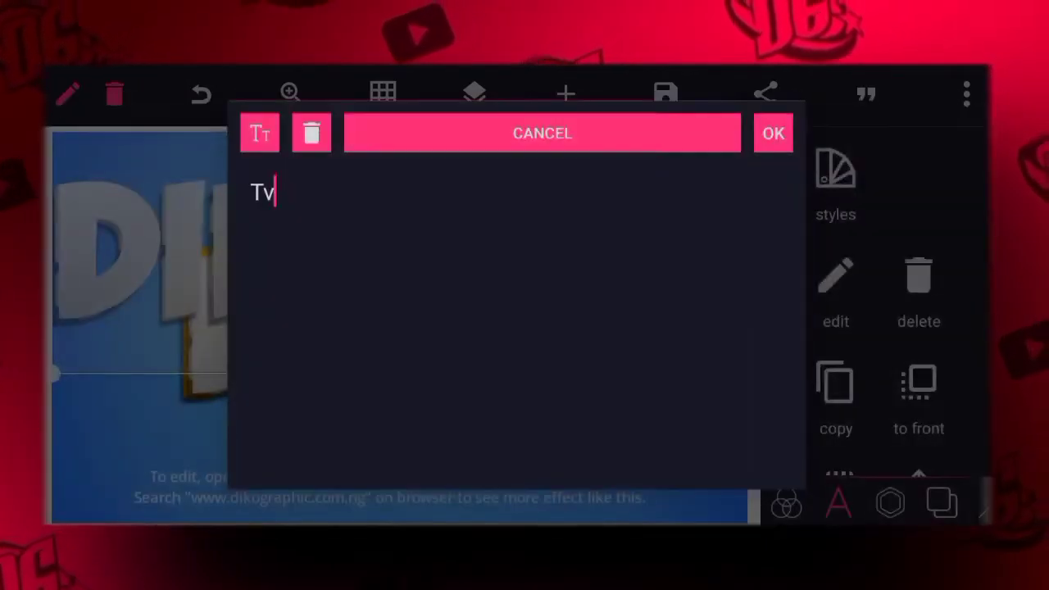
left_click(773, 133)
Step: Move the white TV over DIKO and check the orange TV's size setting
left_click_drag(153, 250, 243, 256)
left_click(506, 438)
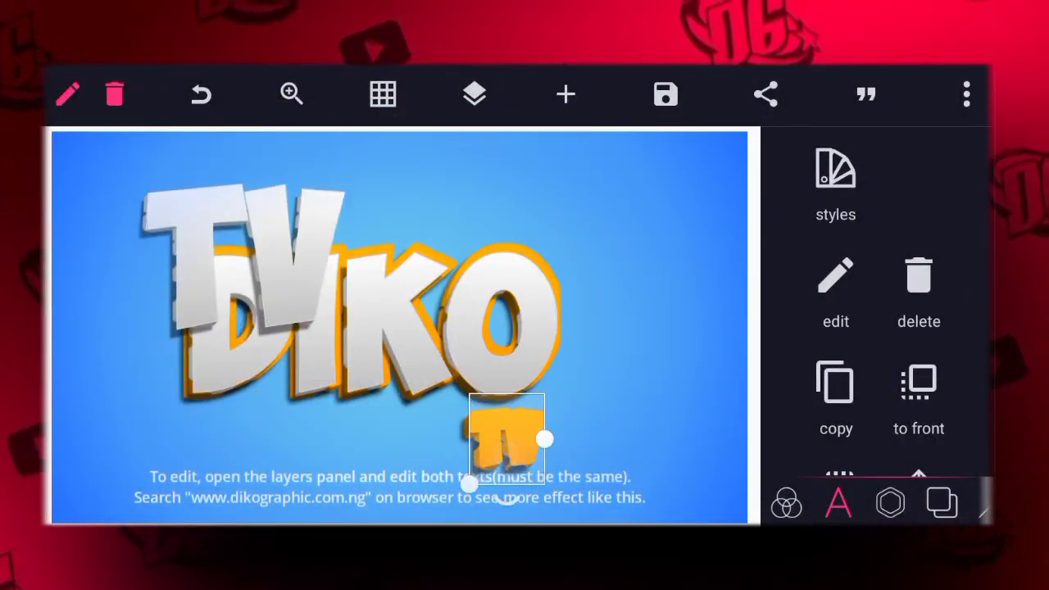
left_click_drag(877, 426, 877, 164)
left_click(918, 205)
left_click(934, 155)
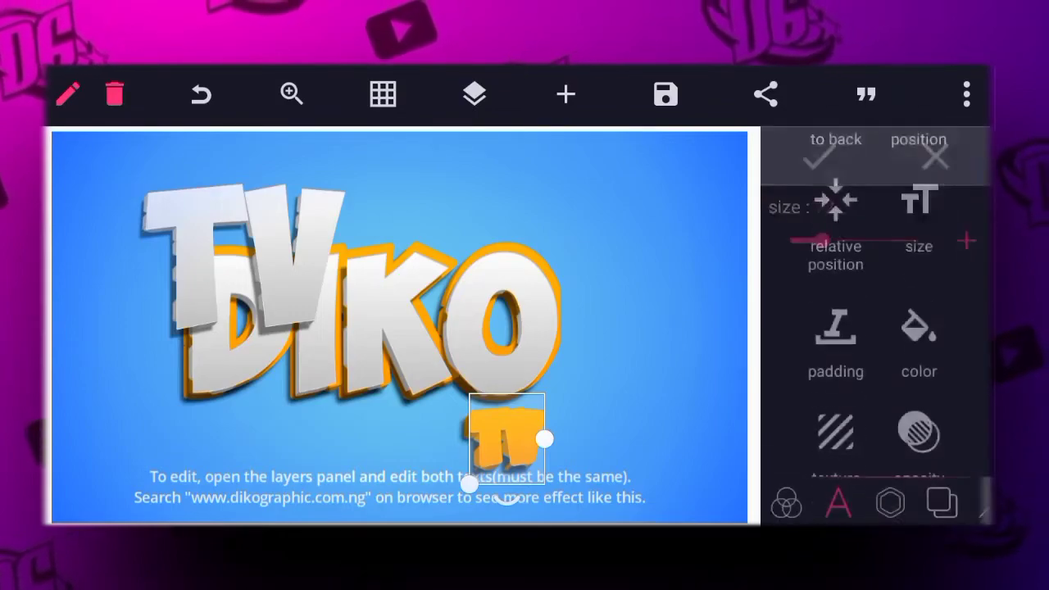
Step: Shrink the white TV text to a small size by dragging its handle
left_click(246, 246)
left_click(170, 388)
left_click(246, 246)
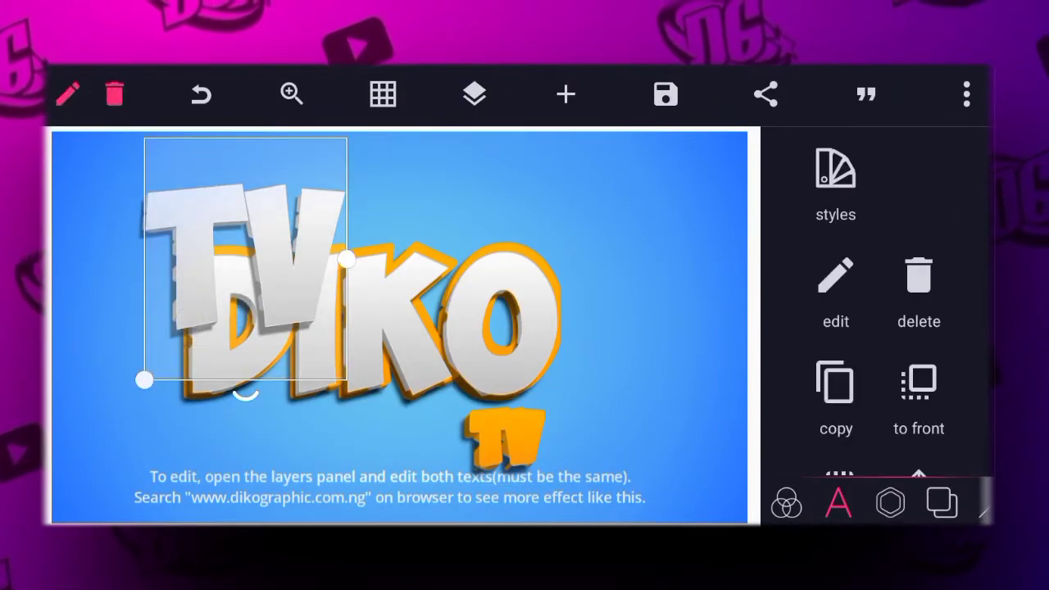
left_click_drag(145, 378, 279, 215)
left_click_drag(877, 369, 876, 189)
Step: Set the white TV size to 72 and place it onto the orange TV below the O
left_click(917, 399)
left_click(967, 242)
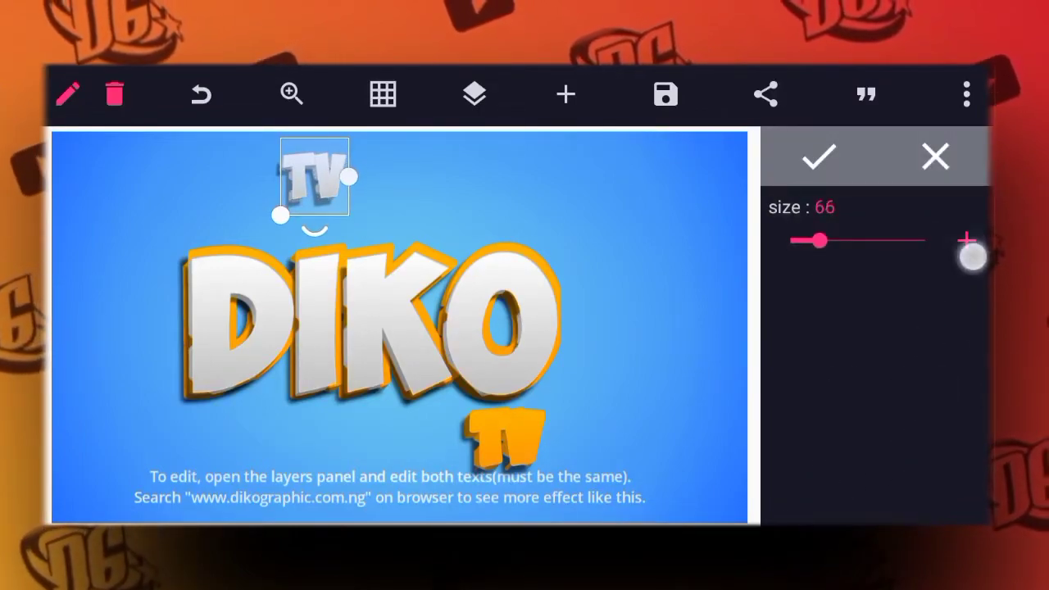
left_click(967, 242)
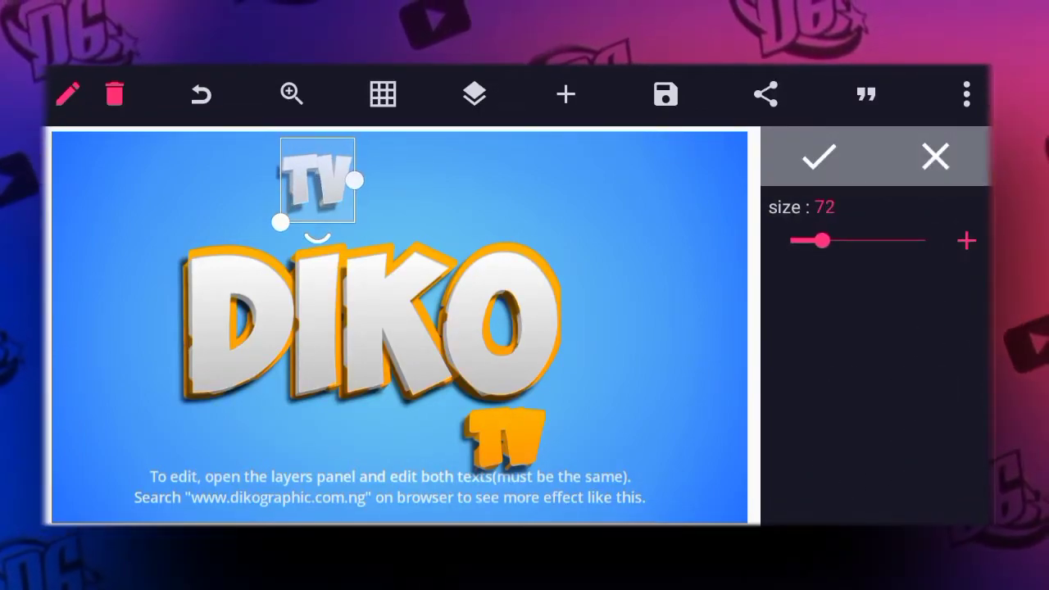
mouse_move(317, 181)
left_mouse_down()
mouse_move(386, 215)
mouse_move(506, 434)
left_mouse_up()
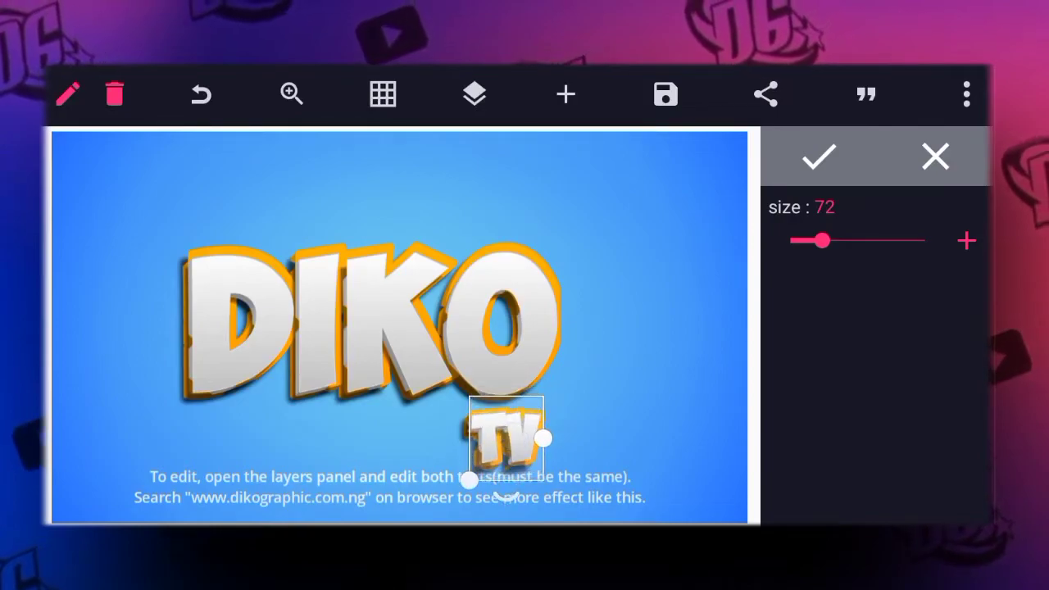
left_click(636, 398)
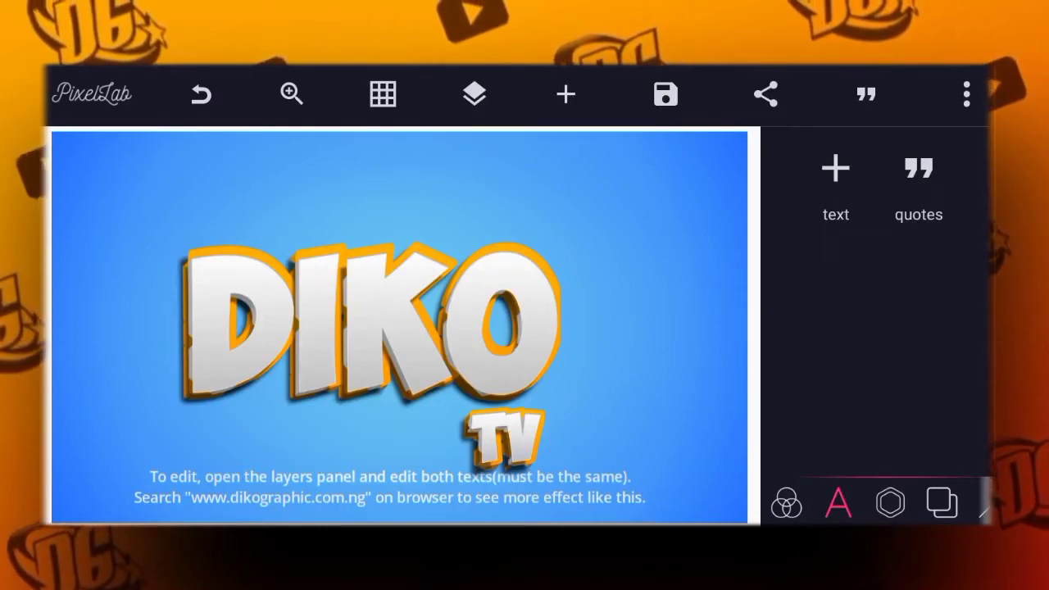
Step: Lift the white DIKO off the orange layer and centre the orange DIKO horizontally
left_click(369, 328)
left_click_drag(368, 328, 373, 217)
left_click(369, 344)
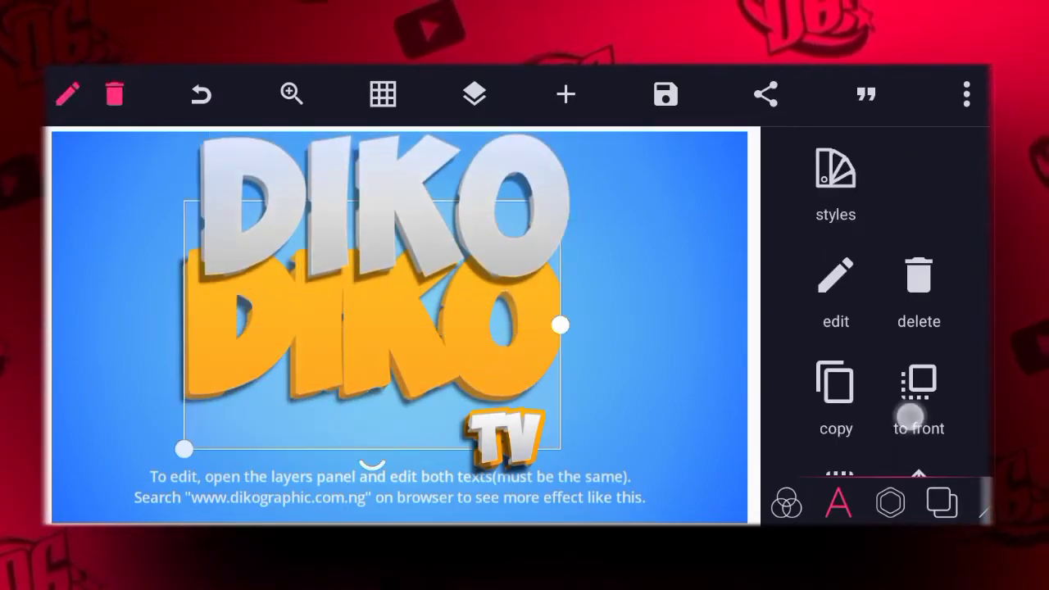
scroll(912, 414, "down", 3)
left_click(918, 299)
left_click(885, 236)
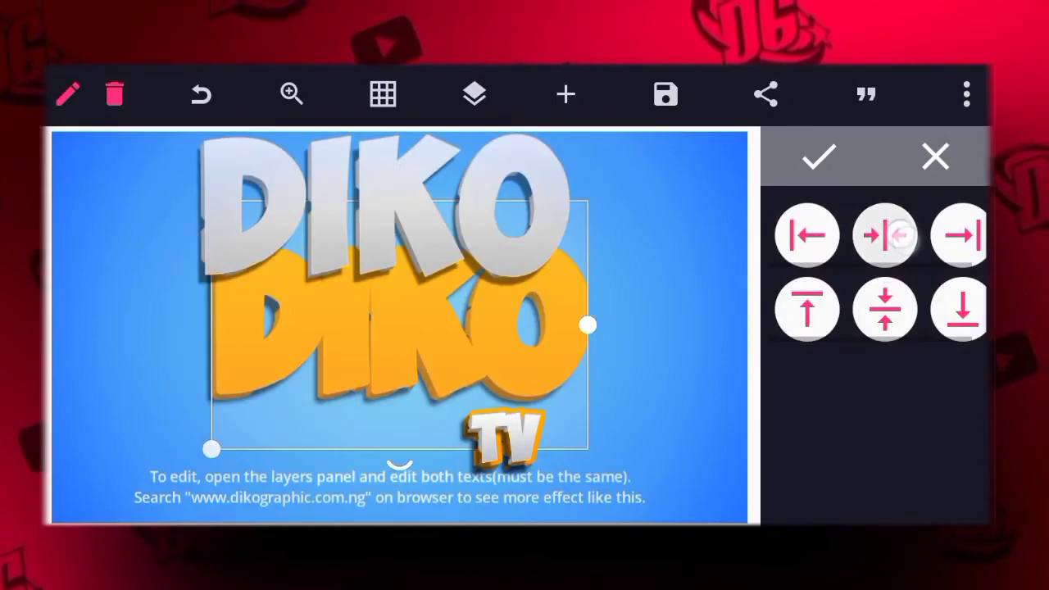
Step: Centre the white DIKO layer horizontally and vertically
left_click(495, 213)
left_click(918, 300)
left_click(885, 246)
left_click(885, 319)
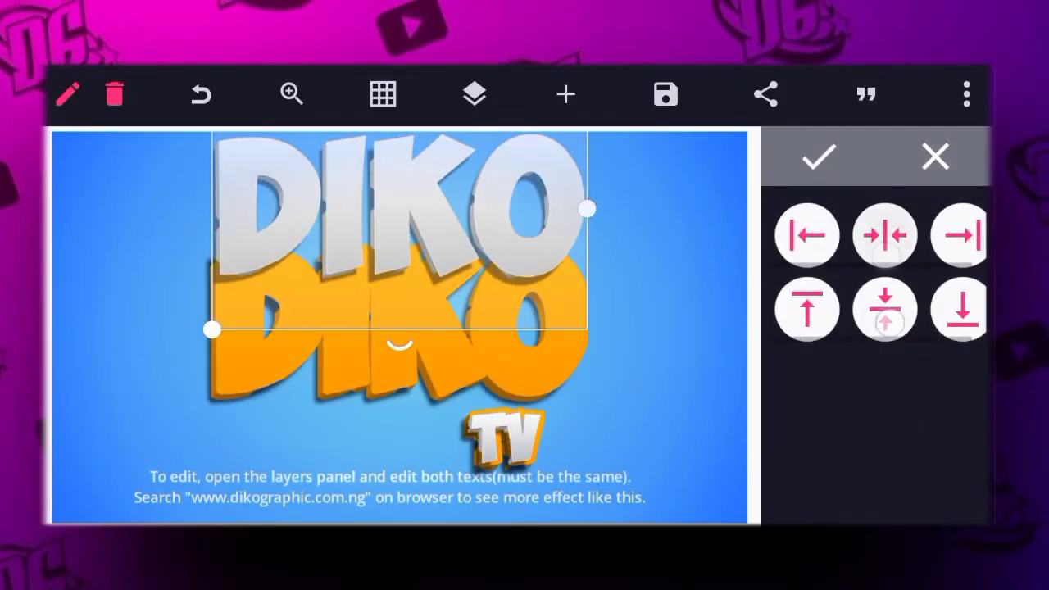
Step: Pick a DIKO layer from the layers list and centre it horizontally and vertically
left_click(474, 94)
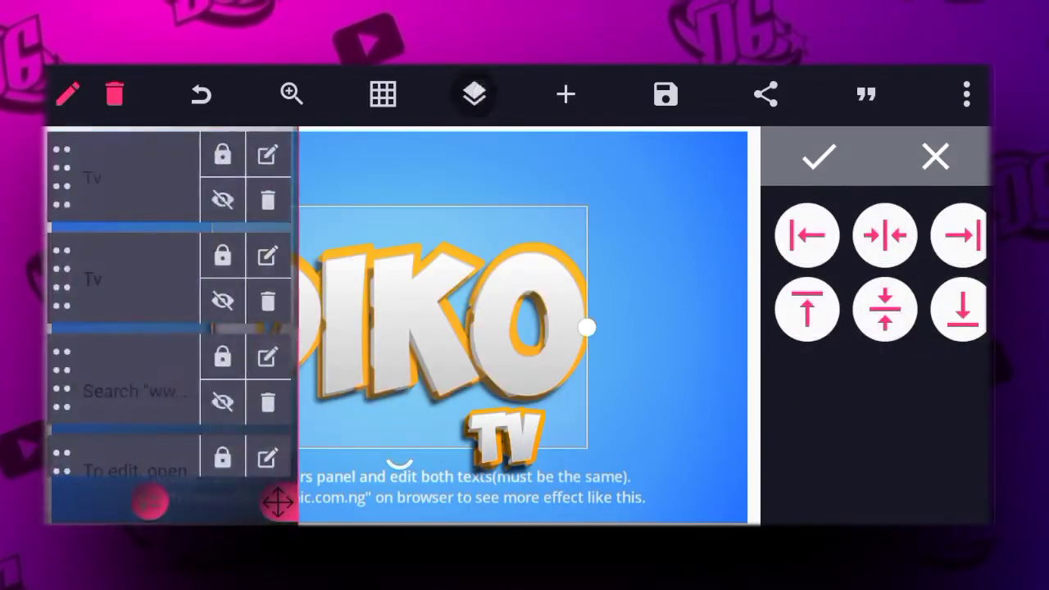
scroll(163, 328, "down", 3)
left_click(107, 426)
left_click(474, 95)
scroll(876, 328, "down", 3)
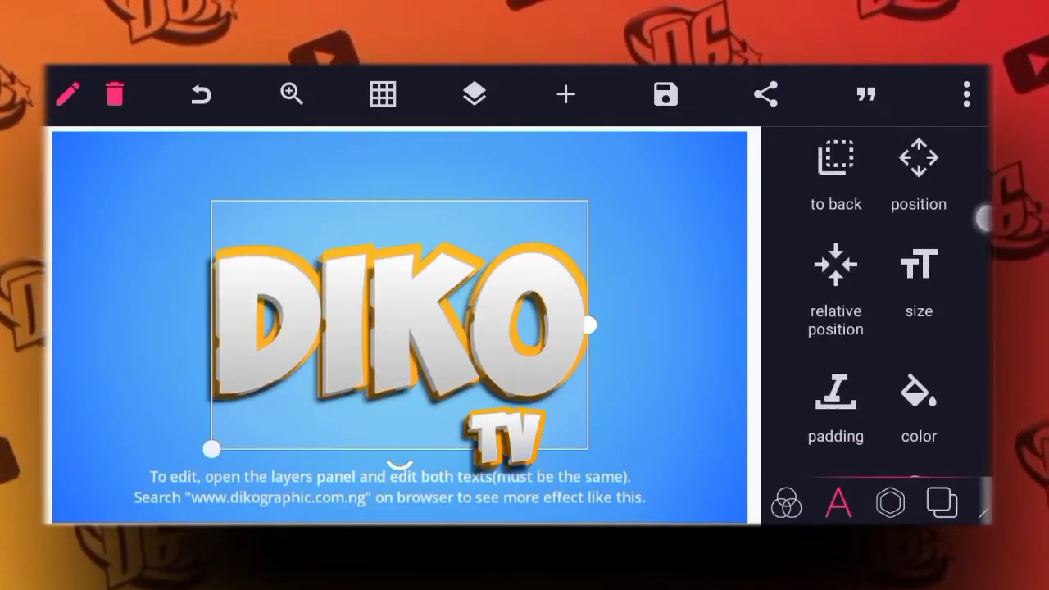
left_click(917, 156)
left_click(885, 235)
left_click(885, 310)
left_click(656, 205)
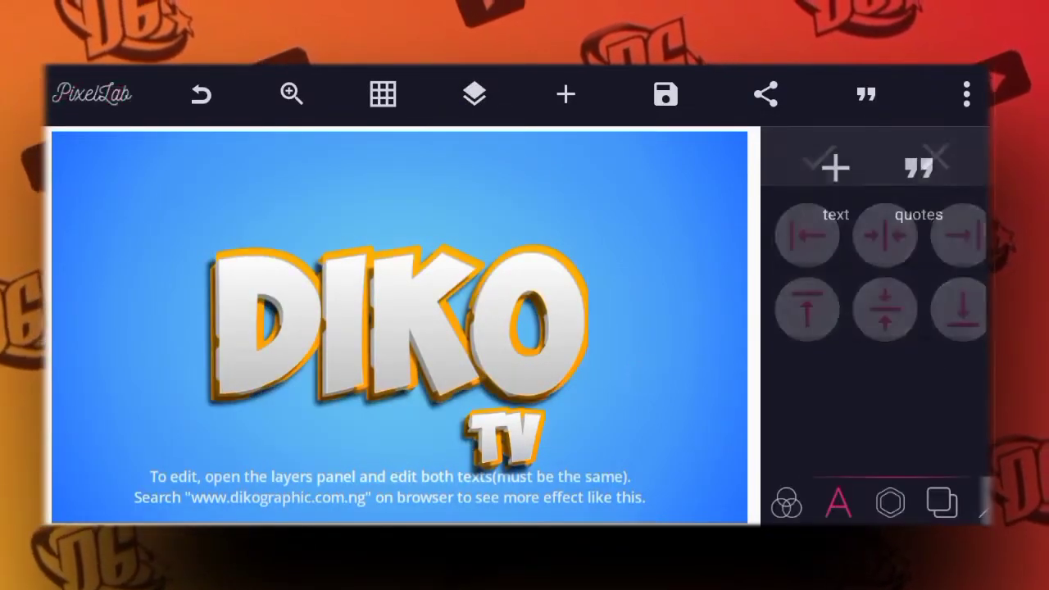
Step: Move the white TV beside the O and the orange TV further right
left_click(504, 434)
left_click_drag(504, 434, 582, 315)
left_click(504, 434)
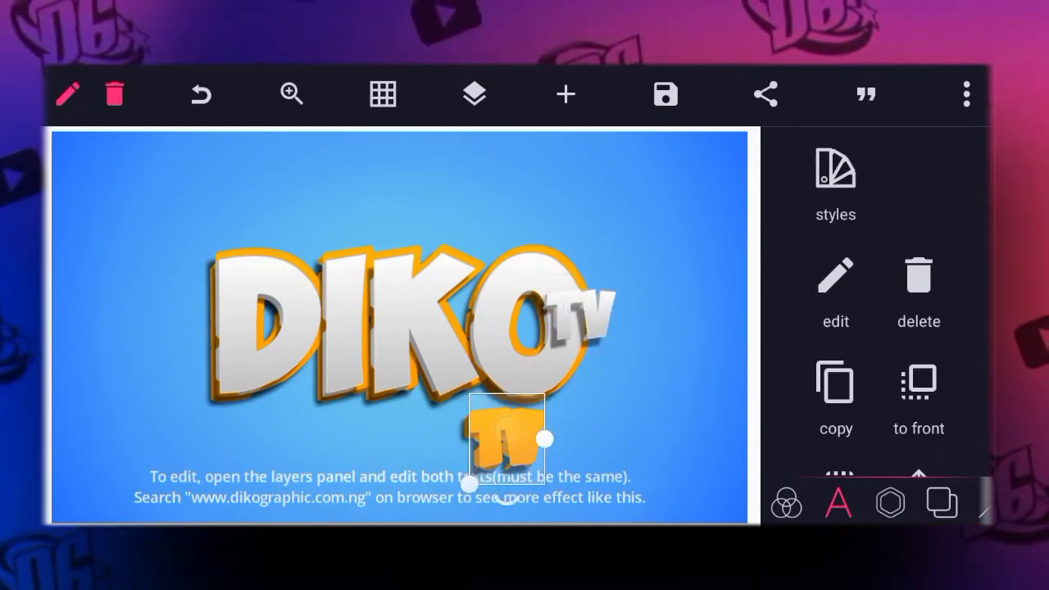
left_click_drag(504, 434, 687, 397)
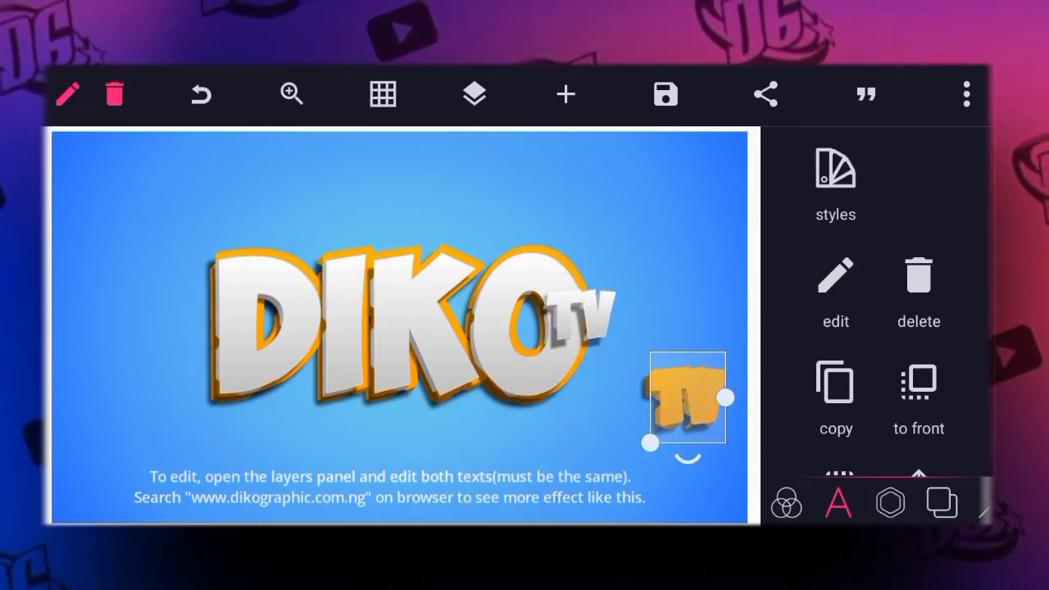
Step: Hide and lock the 'Search' and 'To edit' caption layers in the layers list
left_click(474, 94)
scroll(164, 328, "down", 3)
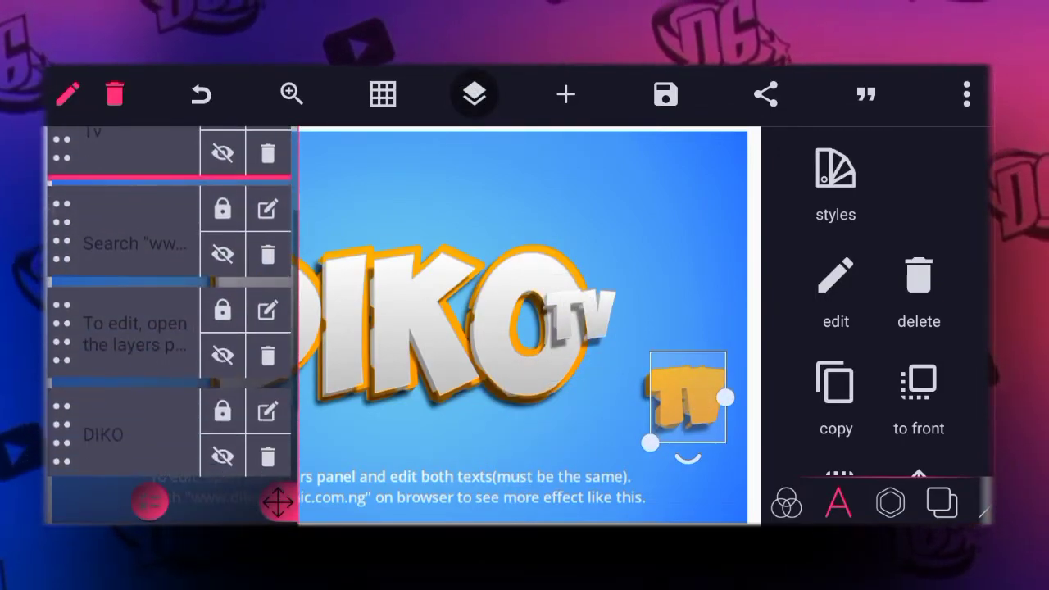
left_click(222, 254)
left_click(222, 209)
left_click(222, 355)
left_click(223, 310)
left_click(475, 94)
Step: Enlarge the TV under DIKO and restack the white DIKO onto its orange copy higher up
left_click_drag(650, 443, 621, 479)
left_click_drag(671, 414, 541, 447)
left_click(402, 328)
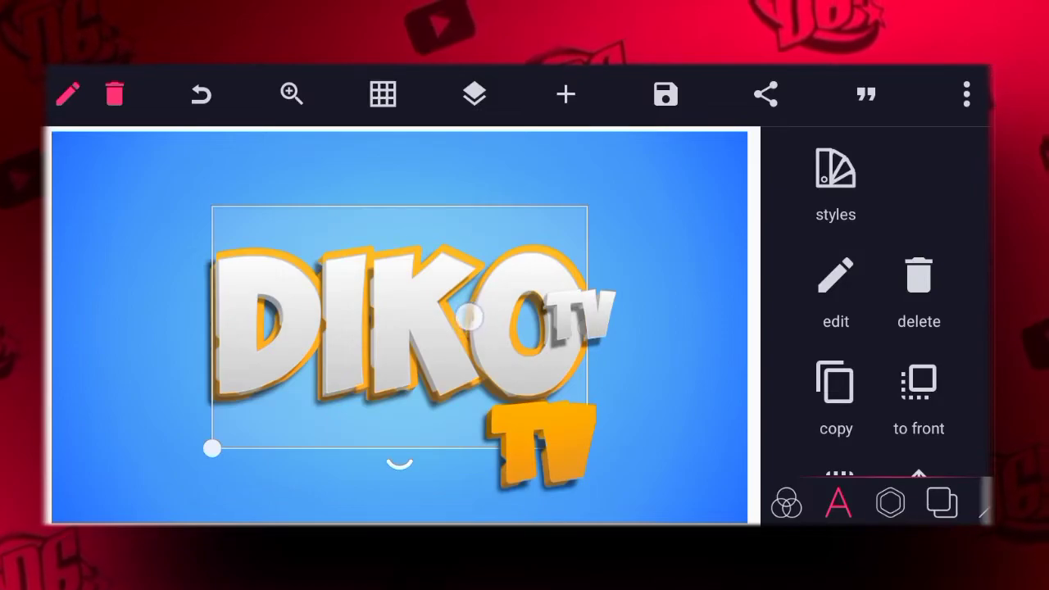
left_click_drag(401, 328, 402, 287)
mouse_move(472, 279)
left_mouse_down()
mouse_move(604, 244)
mouse_move(691, 241)
left_mouse_up()
left_click(430, 347)
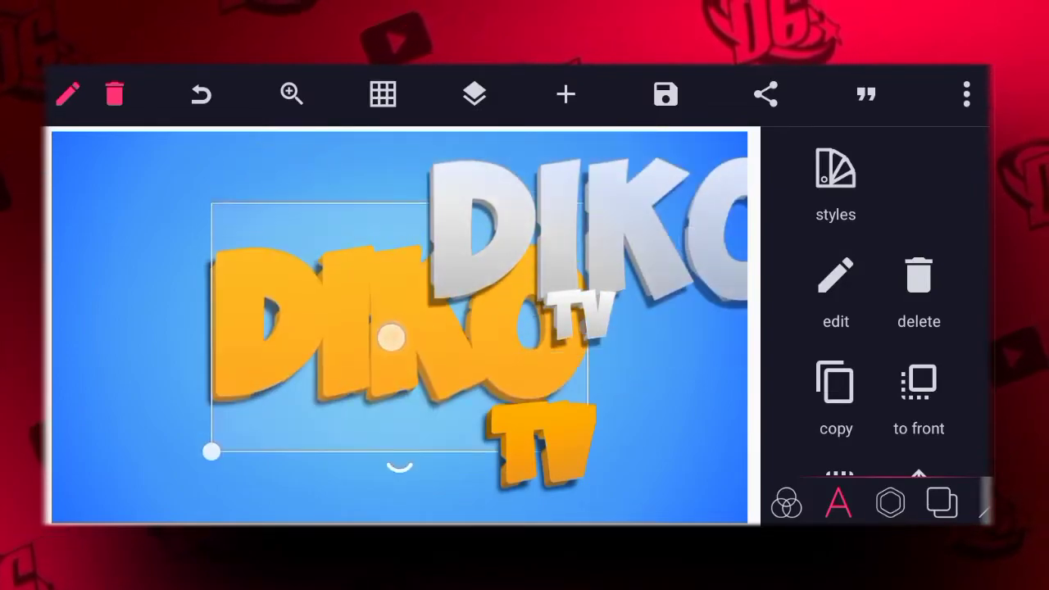
mouse_move(386, 327)
left_mouse_down()
mouse_move(396, 272)
mouse_move(391, 298)
left_mouse_up()
left_click(595, 237)
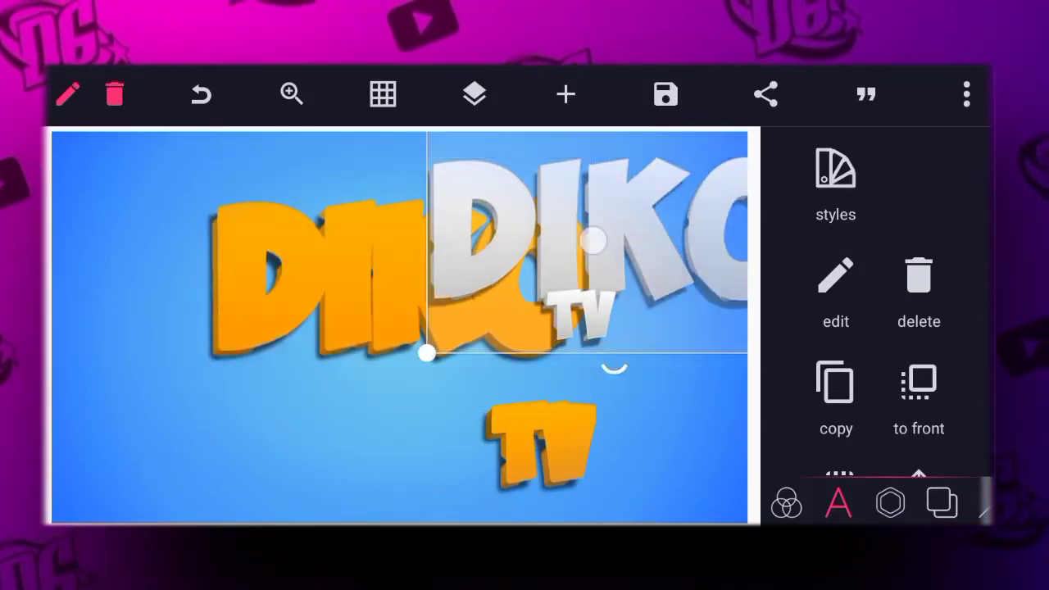
mouse_move(668, 274)
left_mouse_down()
mouse_move(460, 298)
mouse_move(455, 317)
left_mouse_up()
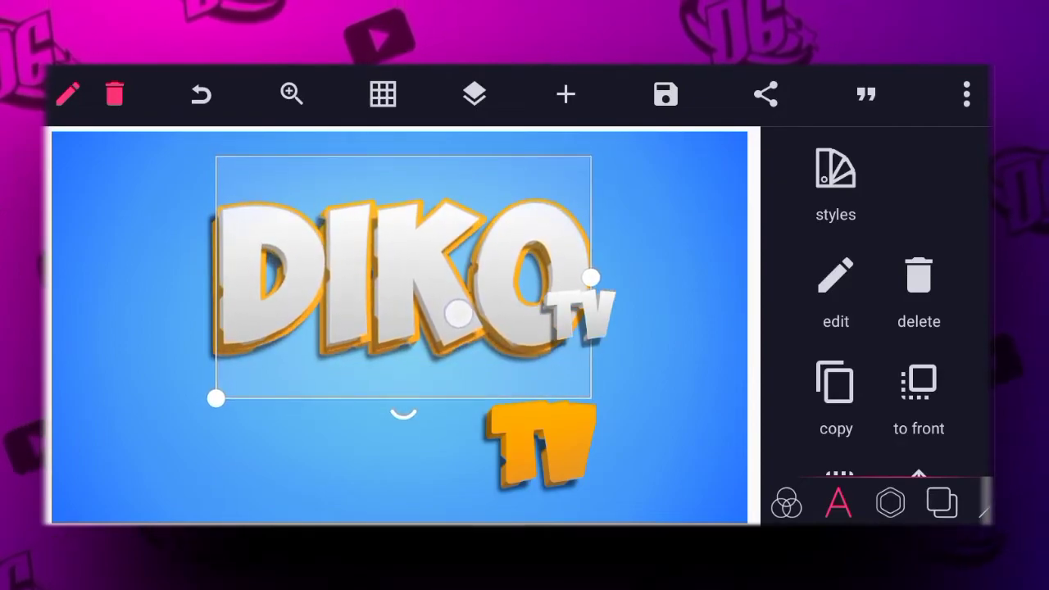
left_click(655, 386)
Step: Enlarge the orange TV, shift it left, and enlarge the white TV onto it
left_click(541, 435)
mouse_move(469, 508)
left_mouse_down()
mouse_move(476, 481)
mouse_move(478, 494)
left_mouse_up()
left_click_drag(559, 445, 541, 445)
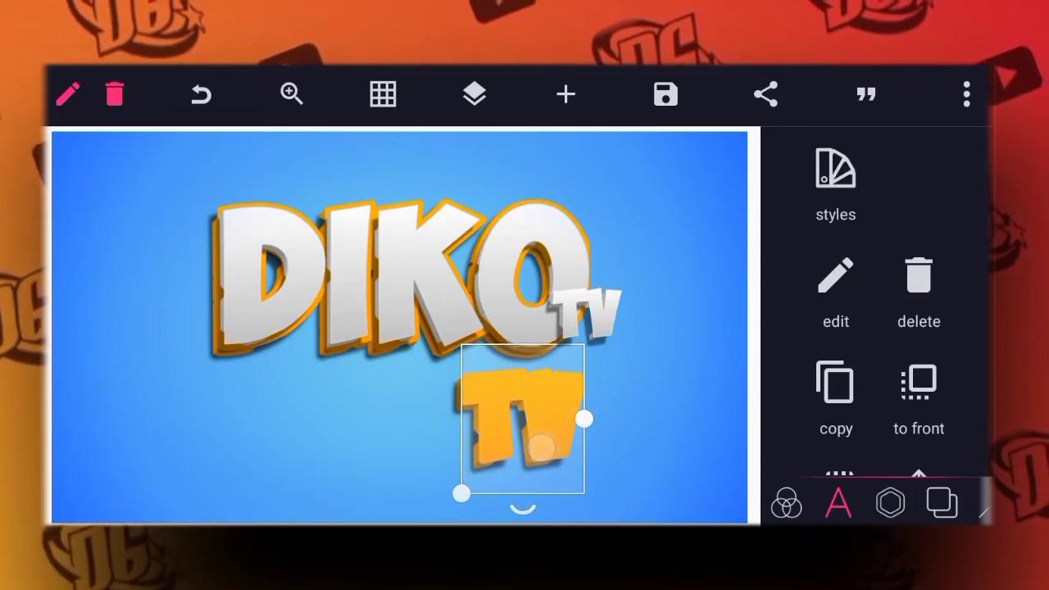
left_click(592, 320)
mouse_move(543, 363)
left_mouse_down()
mouse_move(503, 429)
mouse_move(547, 414)
mouse_move(535, 447)
left_mouse_up()
left_click(683, 406)
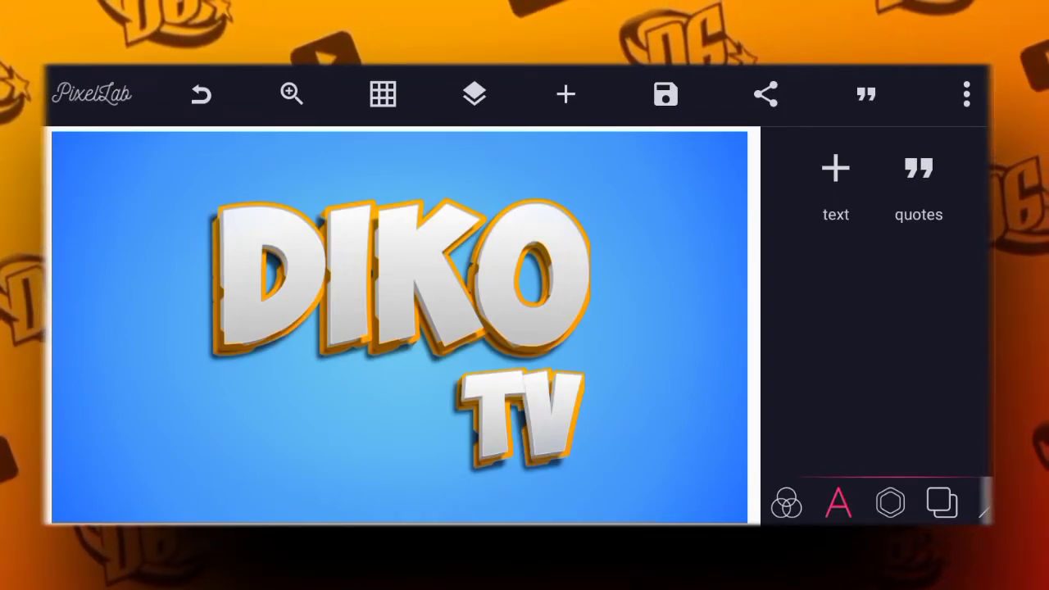
Step: Move the orange DIKO left and restack the white DIKO onto it
left_click(401, 278)
left_click_drag(401, 279, 594, 248)
mouse_move(265, 318)
left_mouse_down()
mouse_move(140, 359)
mouse_move(168, 344)
left_mouse_up()
left_click_drag(613, 278, 330, 335)
Step: Pull the white TV off its orange copy and realign the white DIKO on the orange DIKO
left_click(537, 418)
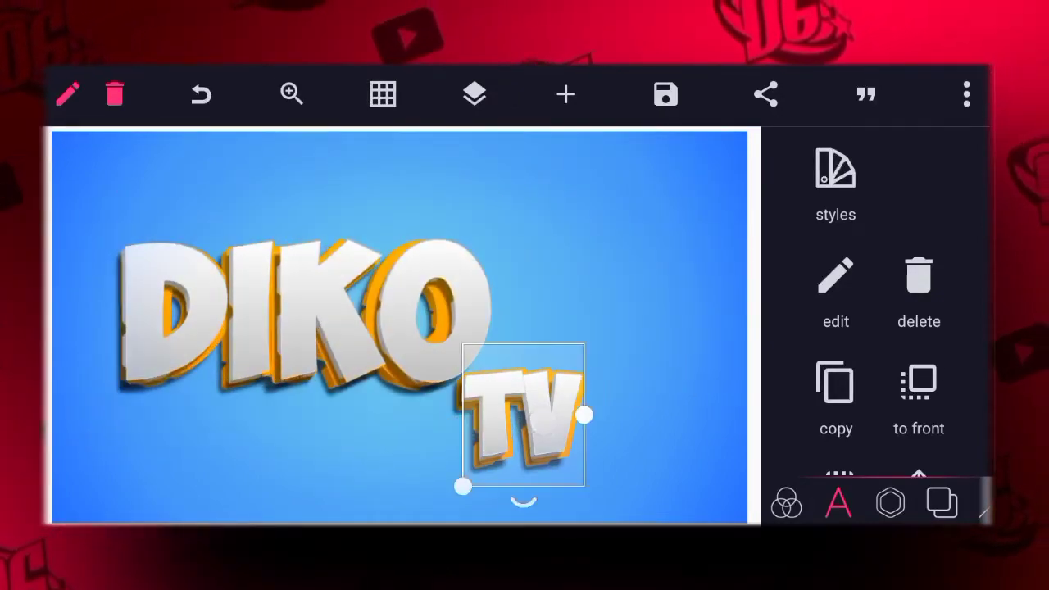
left_click_drag(523, 414, 631, 402)
left_click(304, 312)
left_click_drag(304, 312, 279, 242)
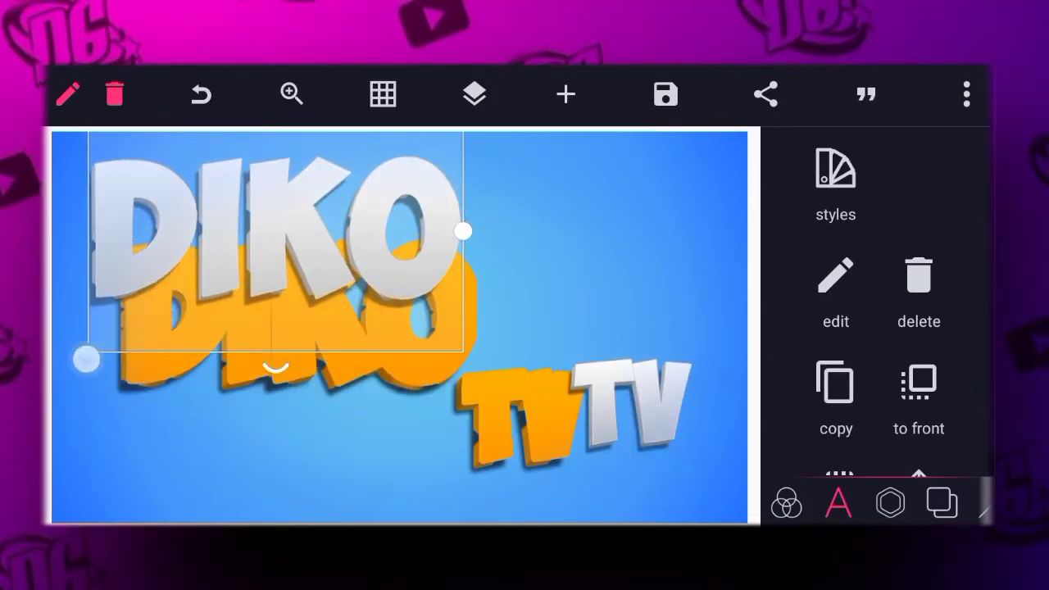
left_click_drag(363, 301, 408, 374)
Step: Move the orange TV up beside DIKO and stack the white TV onto it
left_click(524, 418)
left_click_drag(562, 347, 623, 281)
left_click(638, 412)
left_click_drag(637, 412, 621, 345)
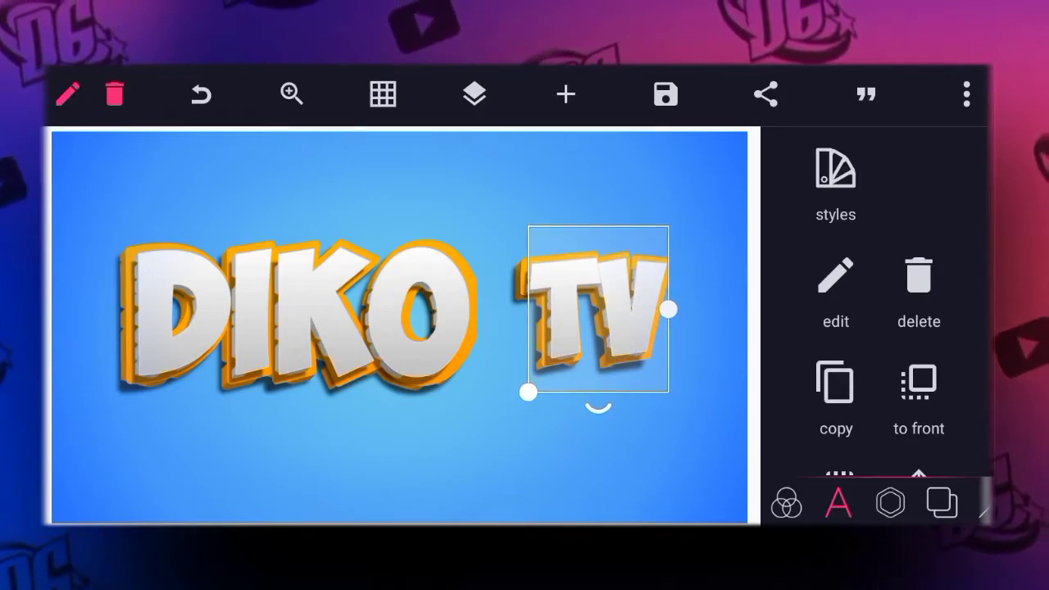
left_click(646, 456)
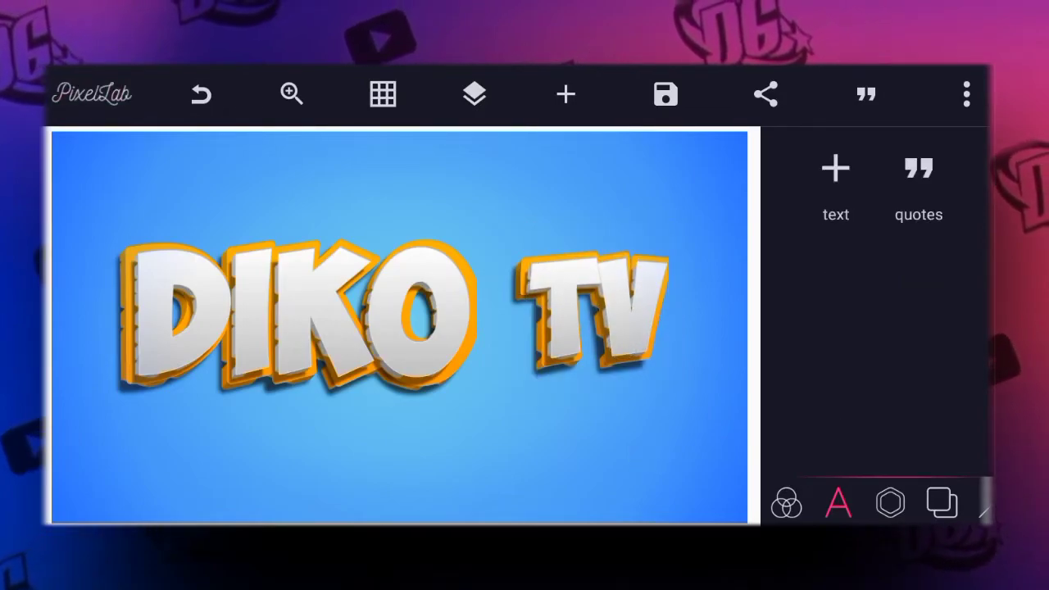
Step: Check the DIKO text's size setting for reference
left_click(631, 326)
scroll(877, 327, "down", 5)
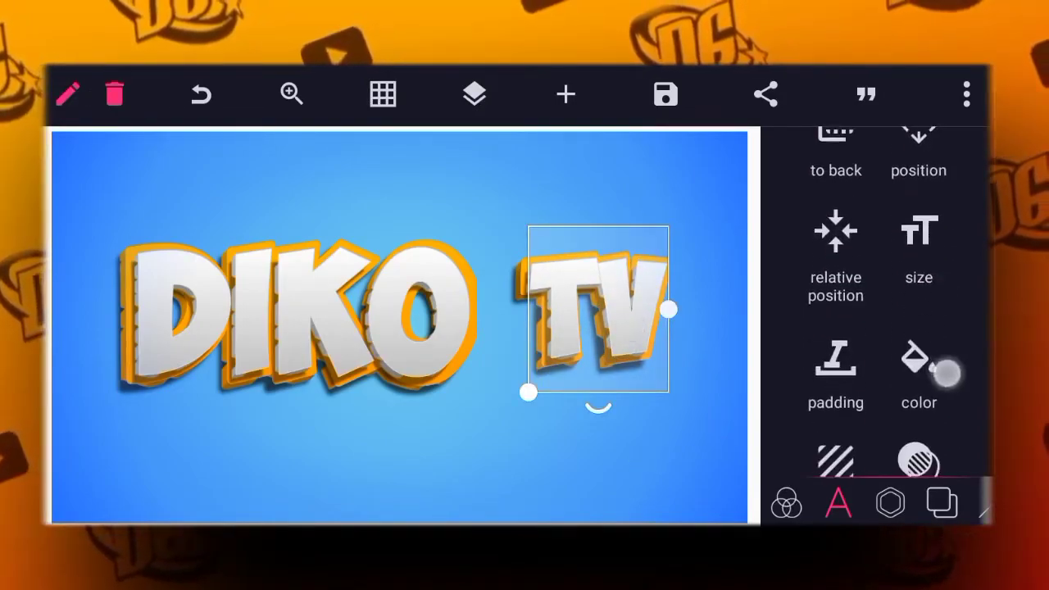
left_click(445, 352)
scroll(877, 328, "down", 2)
scroll(918, 246, "up", 3)
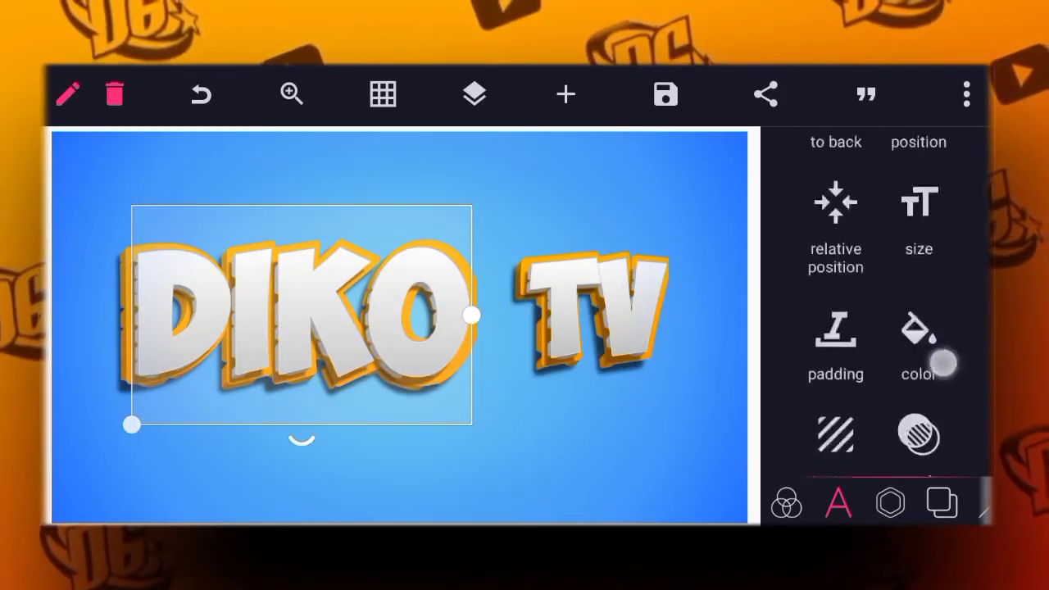
left_click(917, 328)
left_click(820, 156)
Step: Enlarge the white TV to size 188 and move it aside
left_click(599, 311)
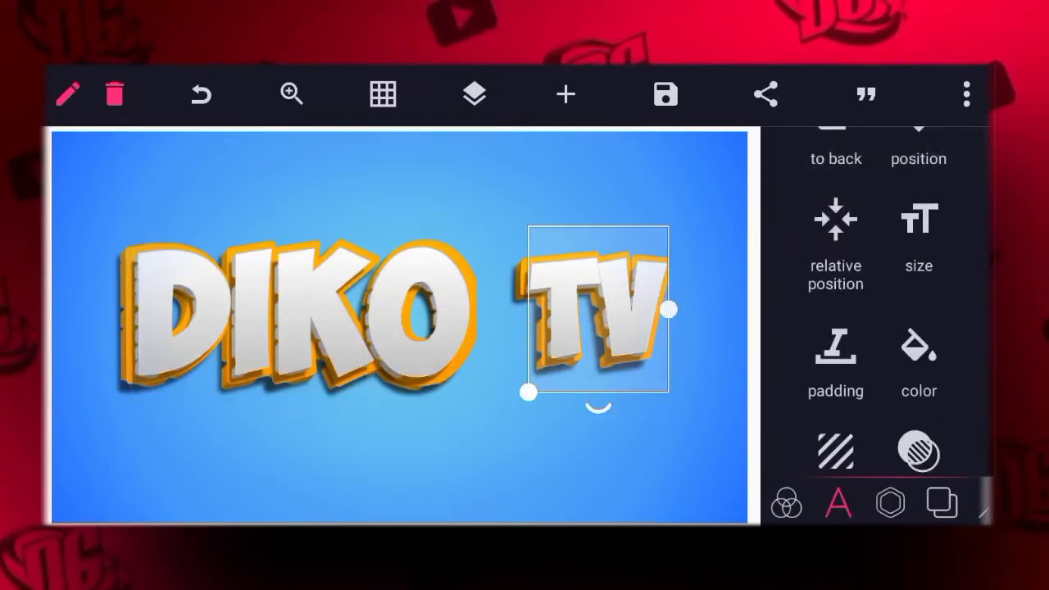
left_click(938, 195)
mouse_move(855, 262)
left_mouse_down()
mouse_move(871, 274)
mouse_move(869, 246)
left_mouse_up()
mouse_move(606, 434)
left_mouse_down()
mouse_move(562, 437)
mouse_move(459, 499)
left_mouse_up()
Step: Enlarge the orange TV to size 195 and stack the white TV back onto it
left_click(627, 339)
left_click(918, 238)
mouse_move(857, 240)
left_mouse_down()
mouse_move(877, 240)
mouse_move(880, 264)
mouse_move(890, 257)
left_mouse_up()
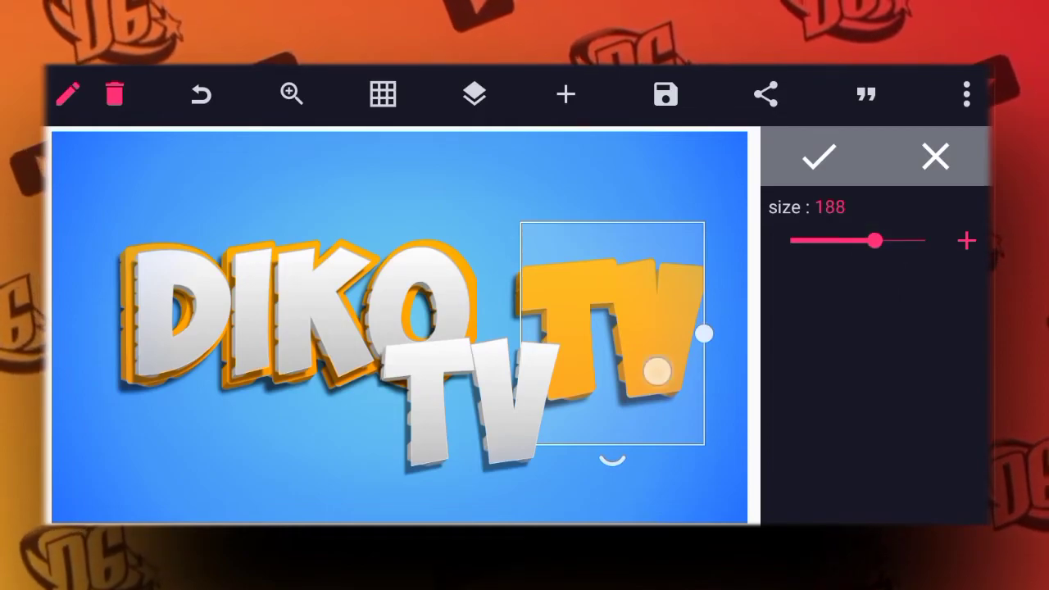
left_click_drag(657, 371, 649, 363)
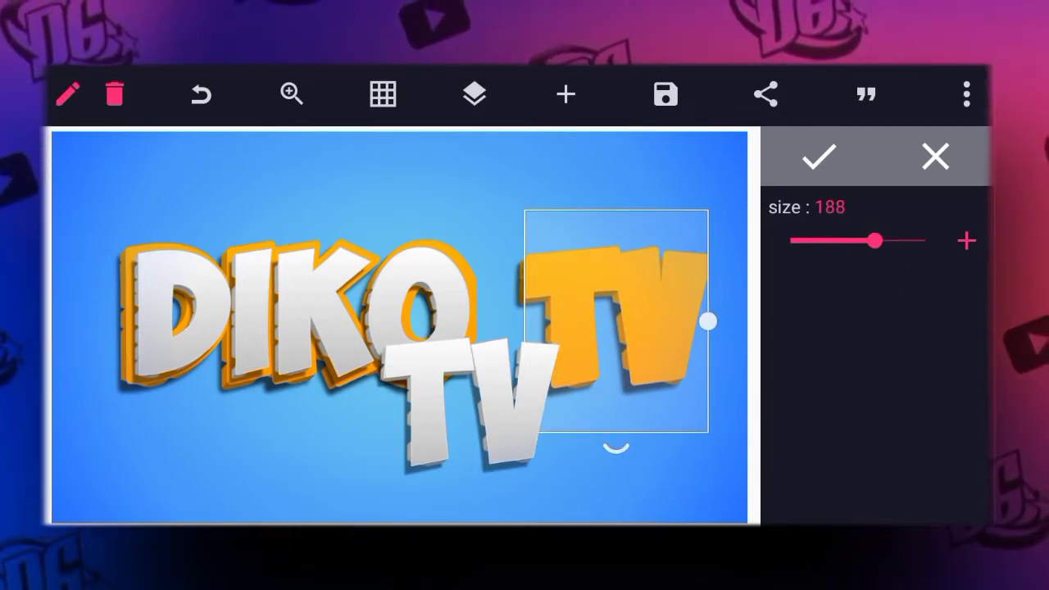
left_click_drag(494, 428, 644, 336)
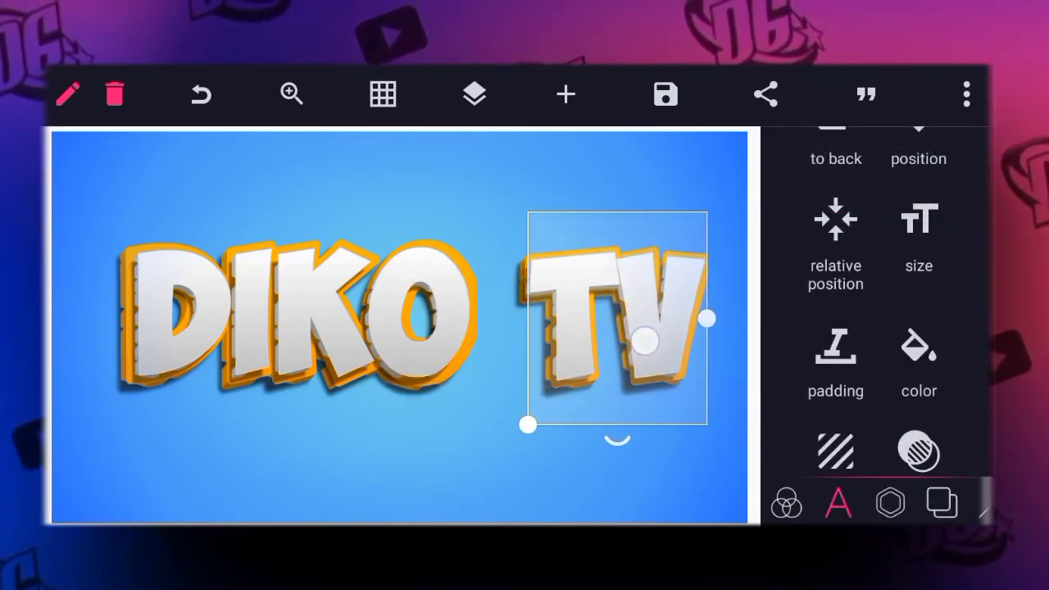
left_click(636, 459)
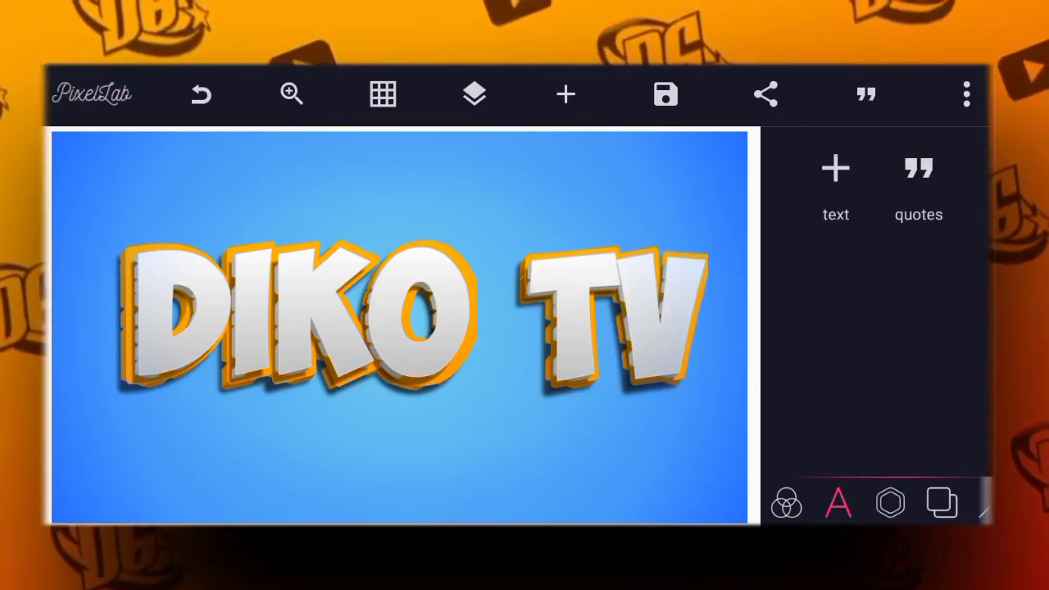
Step: Nudge the white TV back onto its orange copy beside DIKO and reselect it
left_click_drag(620, 394, 627, 313)
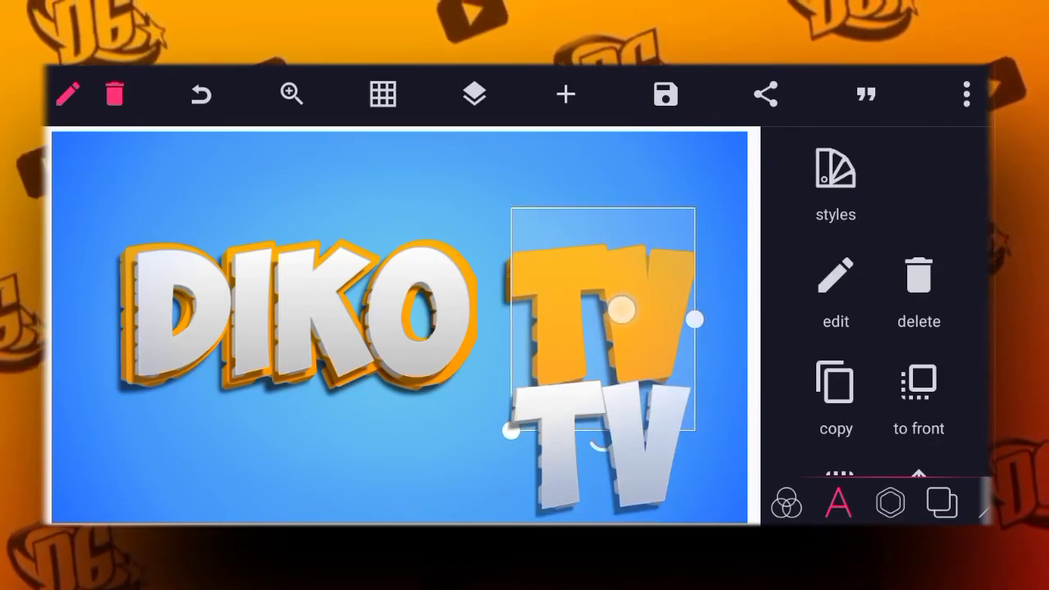
left_click_drag(620, 437, 626, 307)
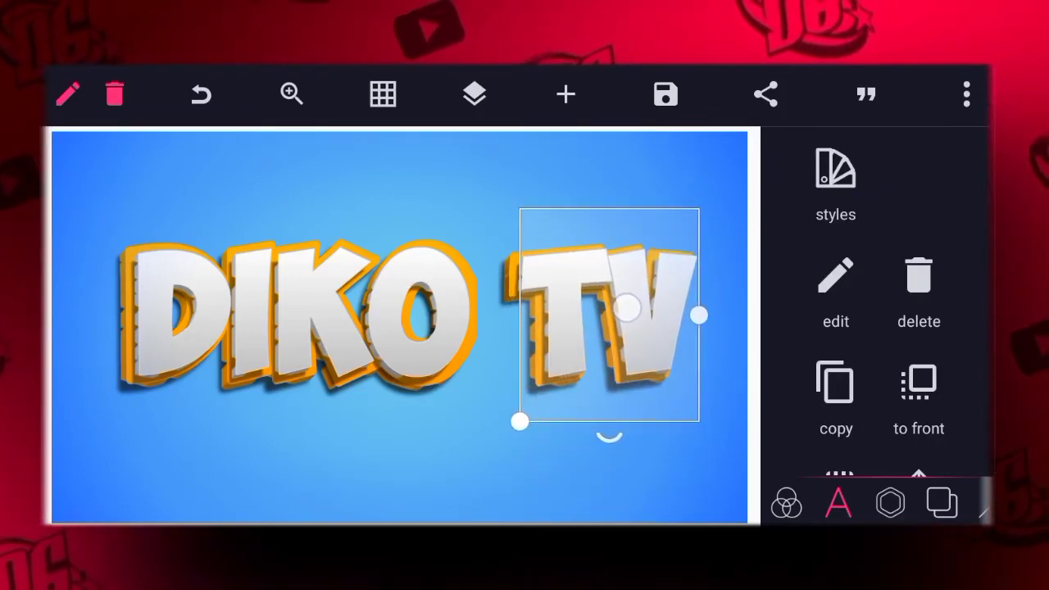
left_click_drag(636, 358, 627, 356)
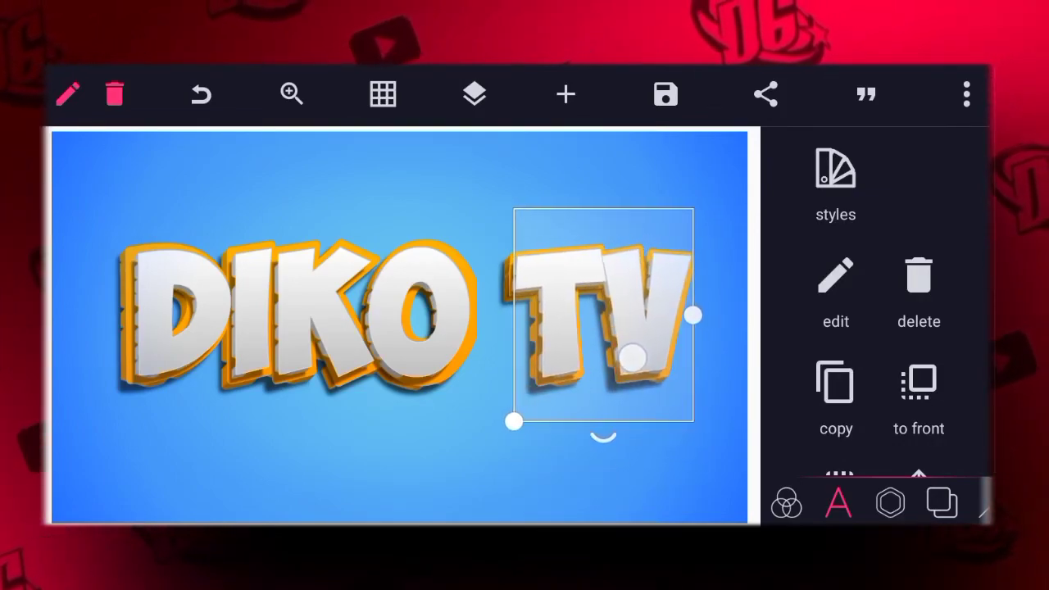
left_click(626, 458)
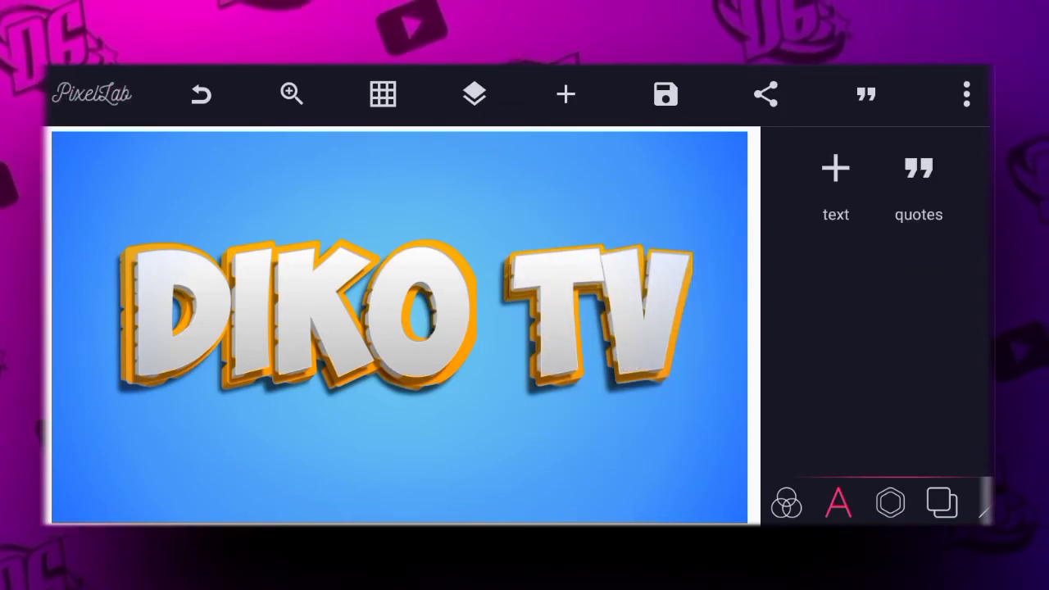
left_click(648, 344)
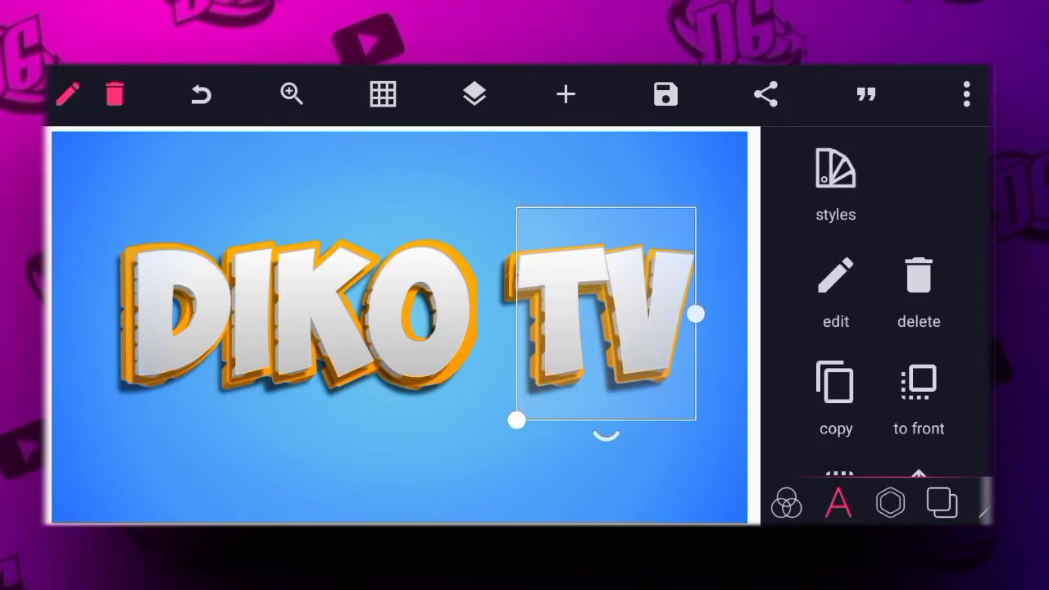